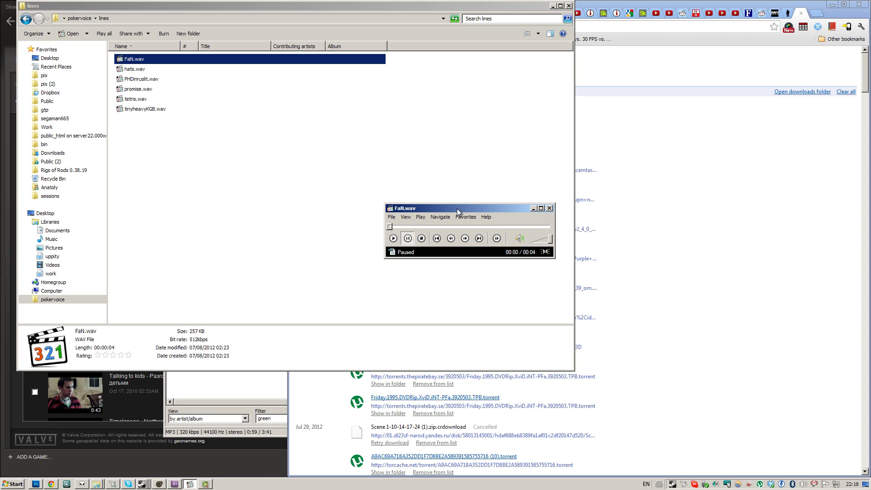
Play FaN.wav in the media player to hear the voice line.
{"action": "left_click_drag", "start_coordinate": [457, 208], "coordinate": [472, 272]}
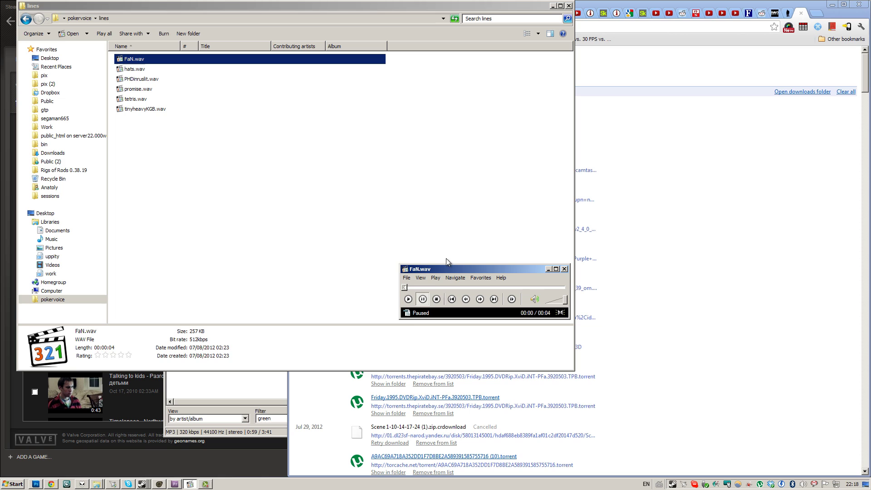
{"action": "left_click", "coordinate": [410, 299]}
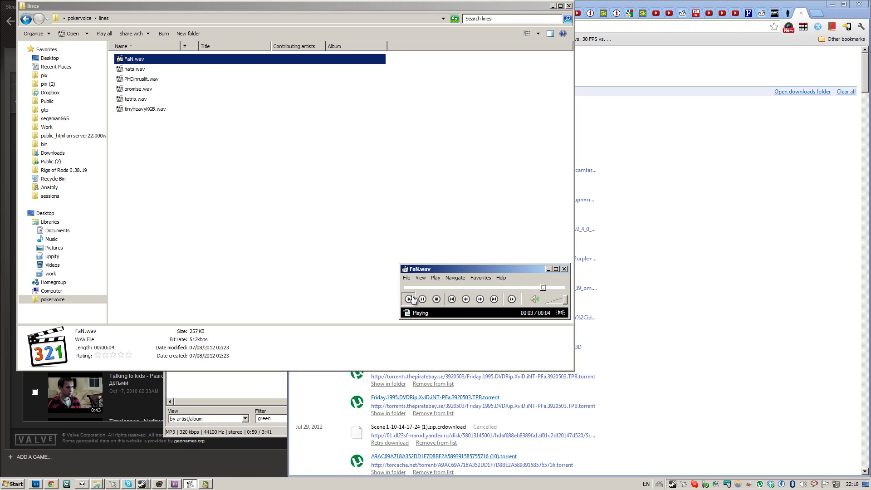
{"action": "left_click", "coordinate": [134, 61]}
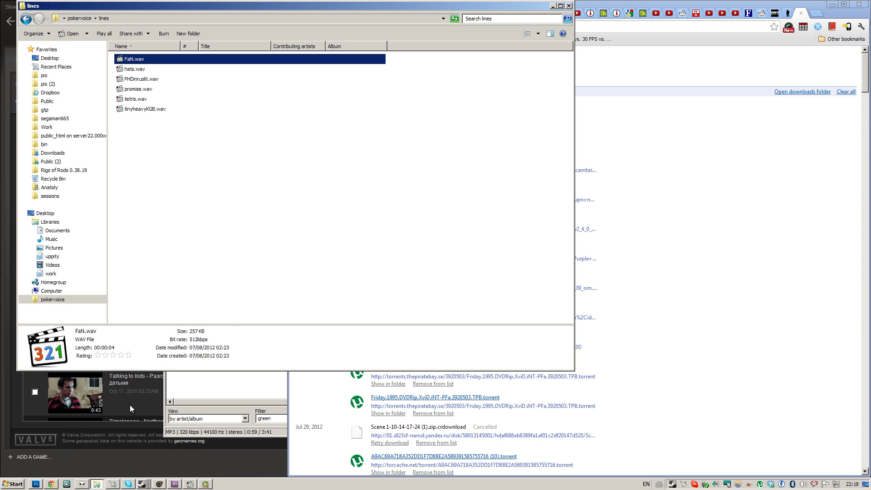
Launch Adobe Audition and open FaN.wav in the waveform editor.
{"action": "key", "text": "super"}
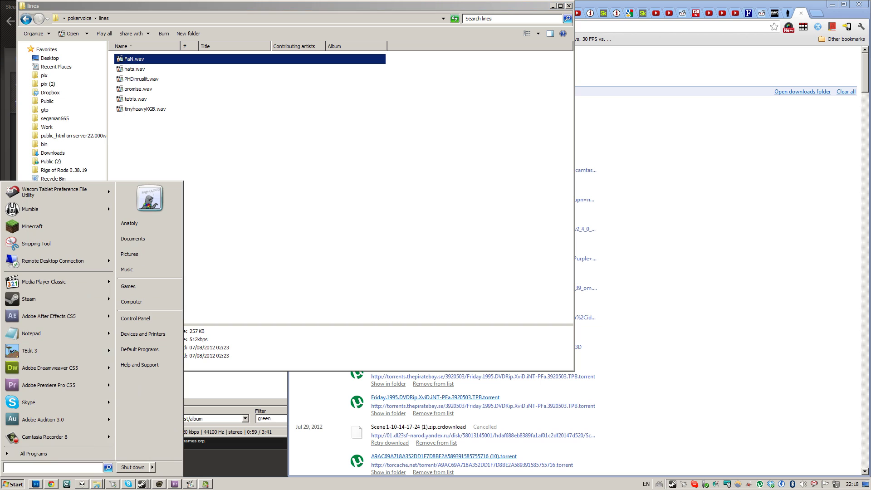
{"action": "left_click", "coordinate": [46, 421]}
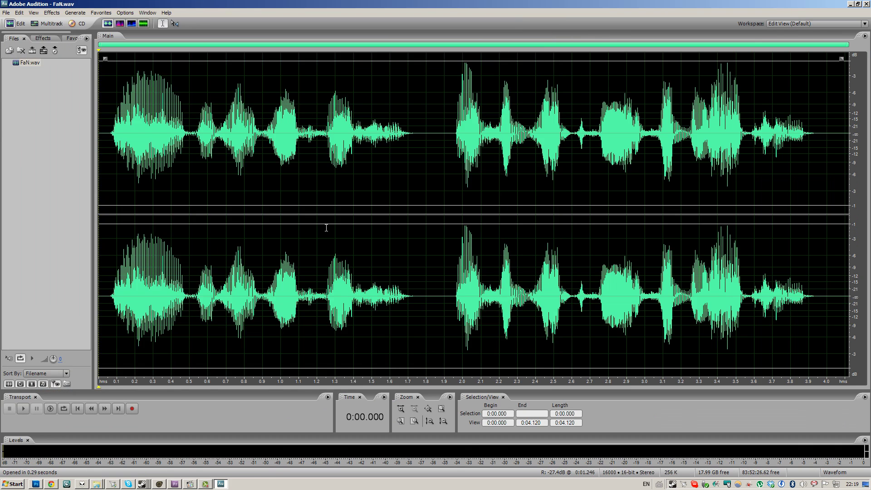
{"action": "left_click", "coordinate": [163, 189]}
Create a new audio file with the default settings and copy the entire FaN.wav waveform into it.
{"action": "key", "text": "ctrl+n"}
{"action": "key", "text": "Return"}
{"action": "double_click", "coordinate": [30, 62]}
{"action": "key", "text": "ctrl+a"}
{"action": "key", "text": "ctrl+c"}
{"action": "double_click", "coordinate": [29, 71]}
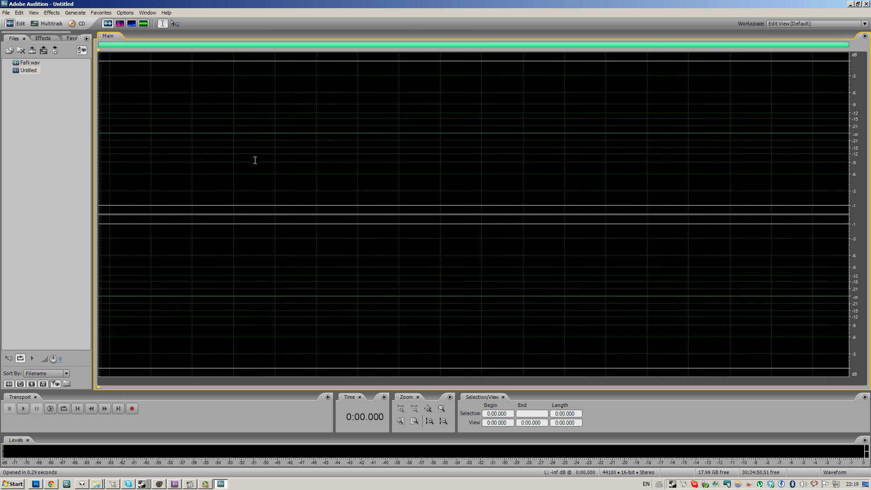
{"action": "key", "text": "ctrl+v"}
Save the new audio file as Forceanoob.wav in Source Filmmaker's tf_movies\sound folder.
{"action": "left_click", "coordinate": [6, 13]}
{"action": "left_click", "coordinate": [20, 126]}
{"action": "key", "text": "Return"}
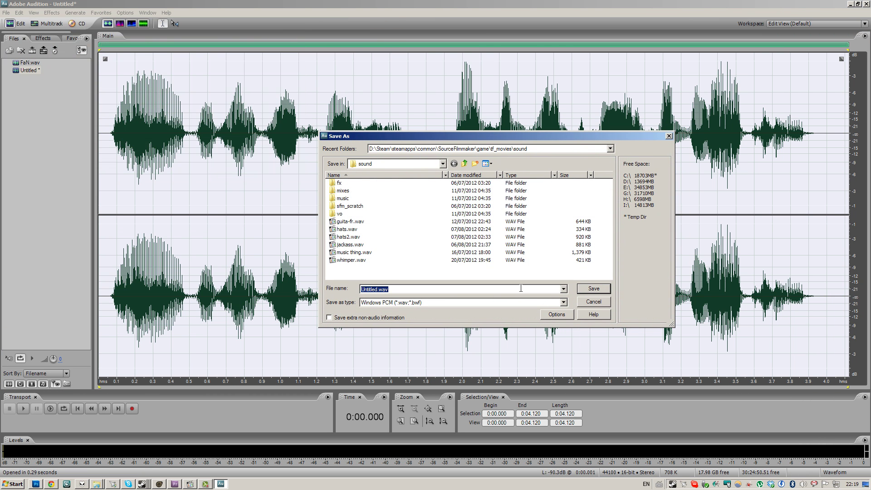
{"action": "type", "text": "Forceanoob"}
{"action": "key", "text": "Return"}
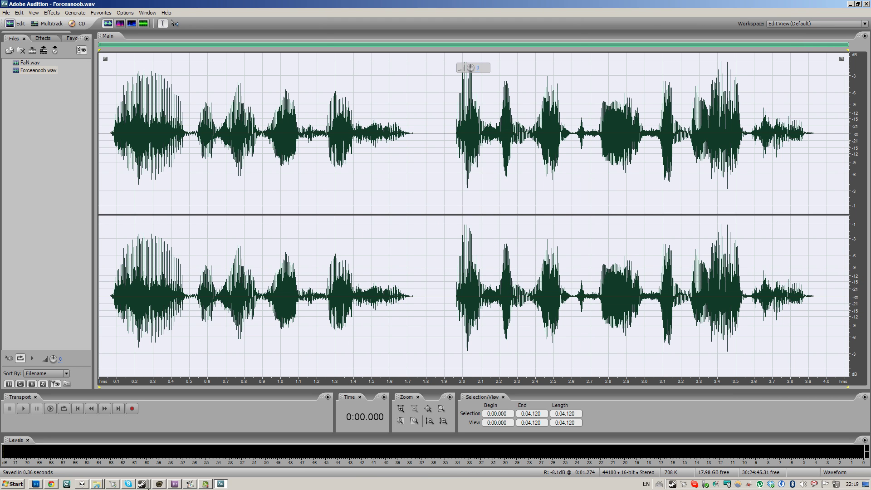
Switch to Source Filmmaker and save the hvyhats session under the new name forceanoob.dmx in the sessions folder.
{"action": "left_click", "coordinate": [160, 484]}
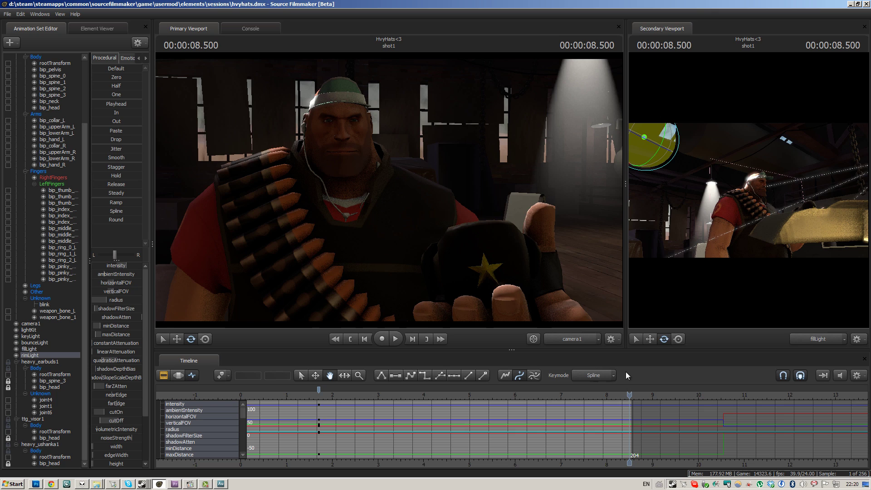
{"action": "left_click_drag", "start_coordinate": [623, 399], "coordinate": [529, 415]}
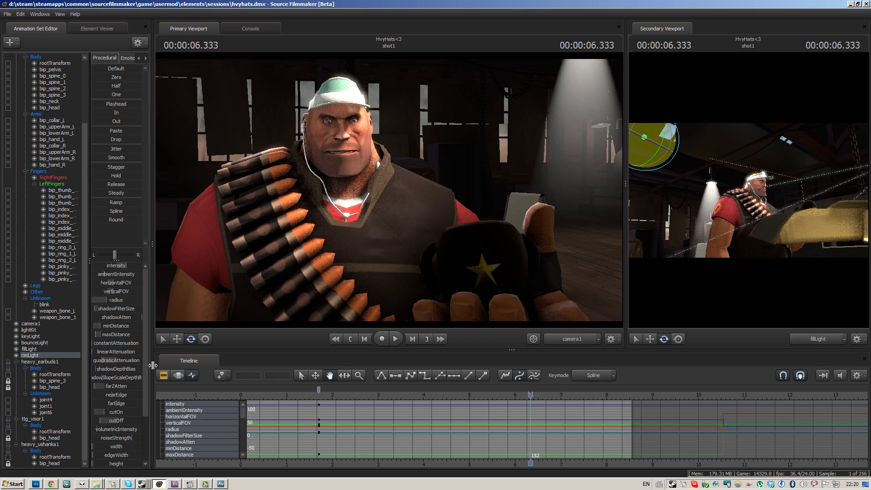
{"action": "left_click", "coordinate": [7, 14]}
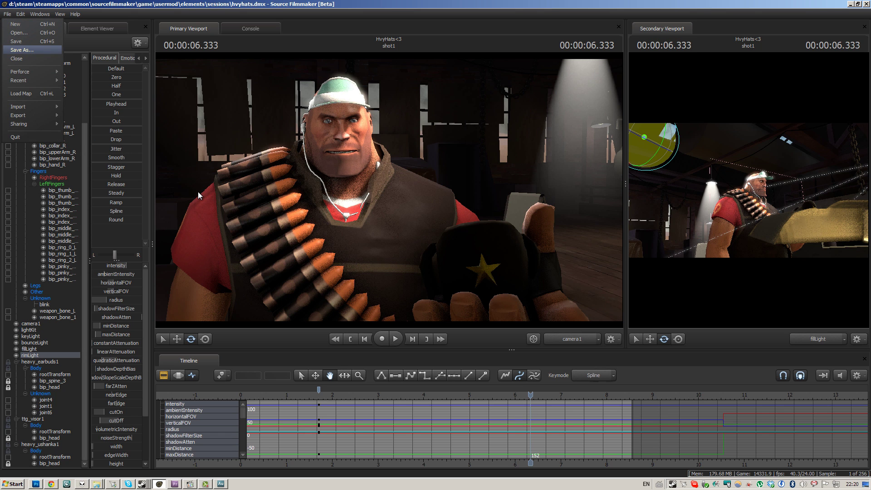
{"action": "key", "text": "Return"}
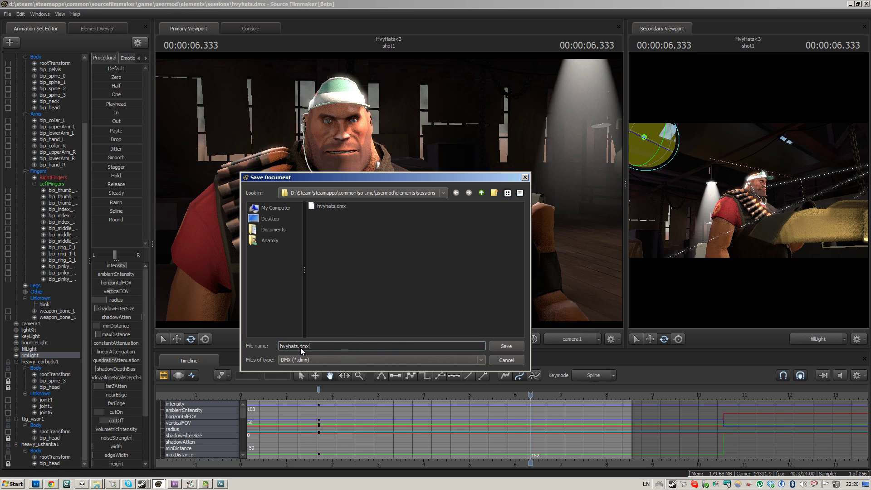
{"action": "key", "text": "Return"}
{"action": "mouse_move", "coordinate": [384, 180]}
{"action": "left_mouse_down"}
{"action": "mouse_move", "coordinate": [359, 149]}
{"action": "mouse_move", "coordinate": [437, 199]}
{"action": "mouse_move", "coordinate": [550, 172]}
{"action": "mouse_move", "coordinate": [325, 228]}
{"action": "mouse_move", "coordinate": [420, 78]}
{"action": "mouse_move", "coordinate": [612, 140]}
{"action": "mouse_move", "coordinate": [695, 203]}
{"action": "left_mouse_up"}
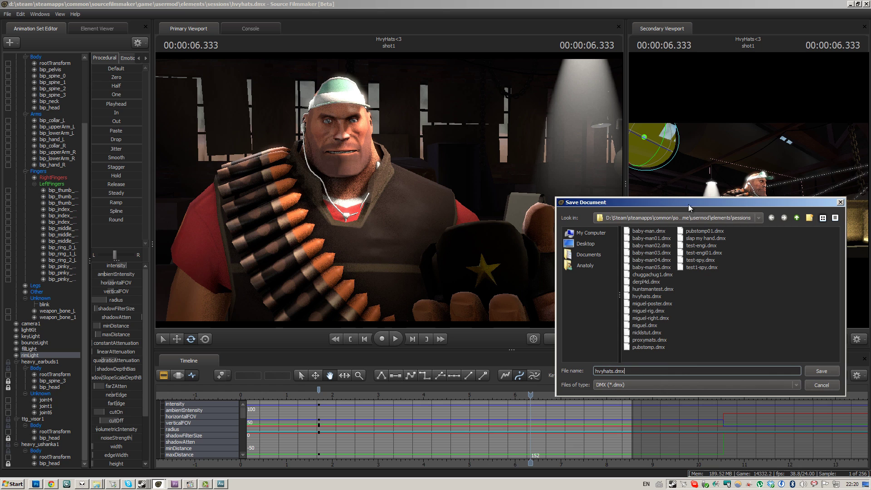
{"action": "left_click_drag", "start_coordinate": [624, 198], "coordinate": [447, 202]}
{"action": "key", "text": "ctrl+a"}
{"action": "type", "text": "forceanoob"}
{"action": "key", "text": "Return"}
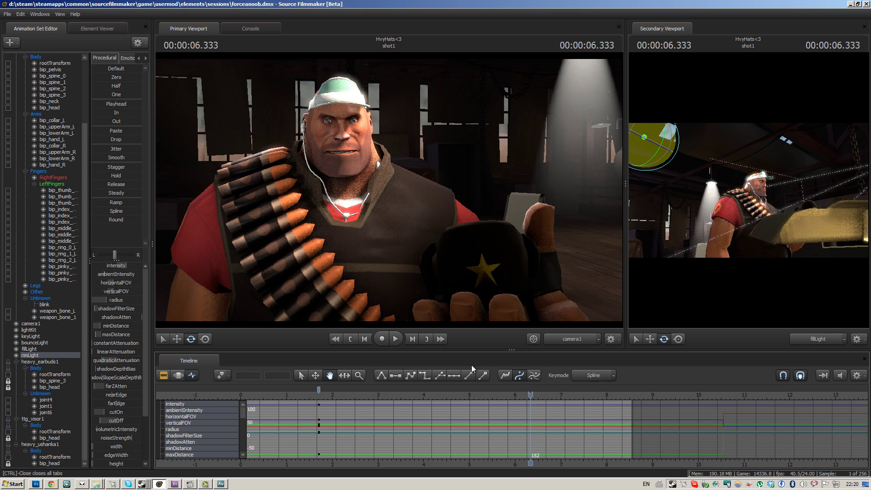
Switch the timeline to the Clip Editor and move the playhead to 1.958 s.
{"action": "left_click", "coordinate": [164, 375]}
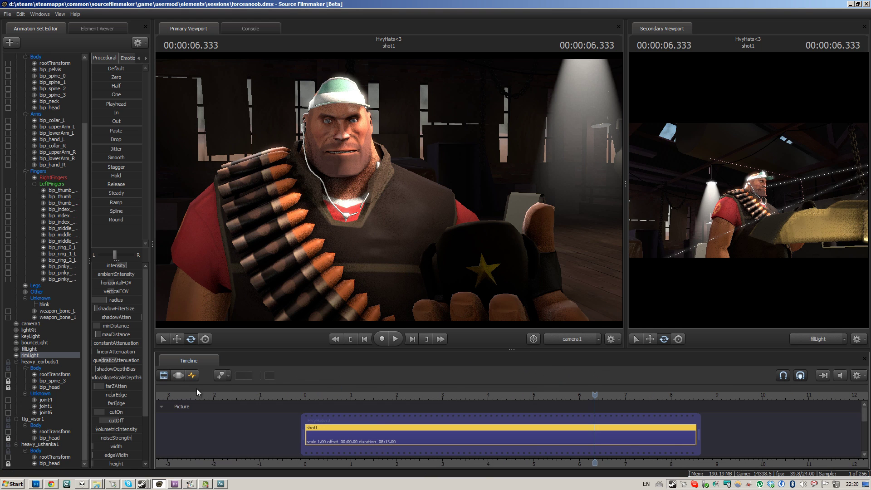
{"action": "left_click_drag", "start_coordinate": [309, 396], "coordinate": [395, 403]}
{"action": "scroll", "coordinate": [850, 416], "scroll_direction": "down", "scroll_amount": 5}
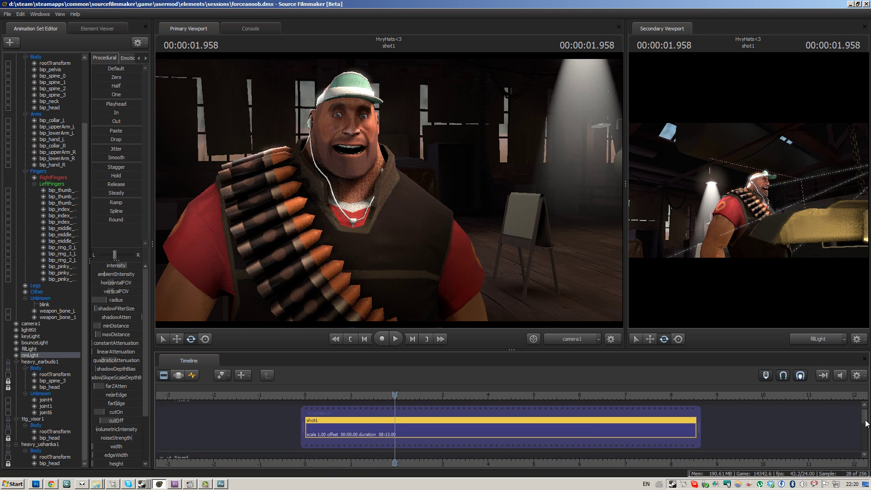
{"action": "left_click", "coordinate": [541, 443]}
{"action": "key", "text": "Delete"}
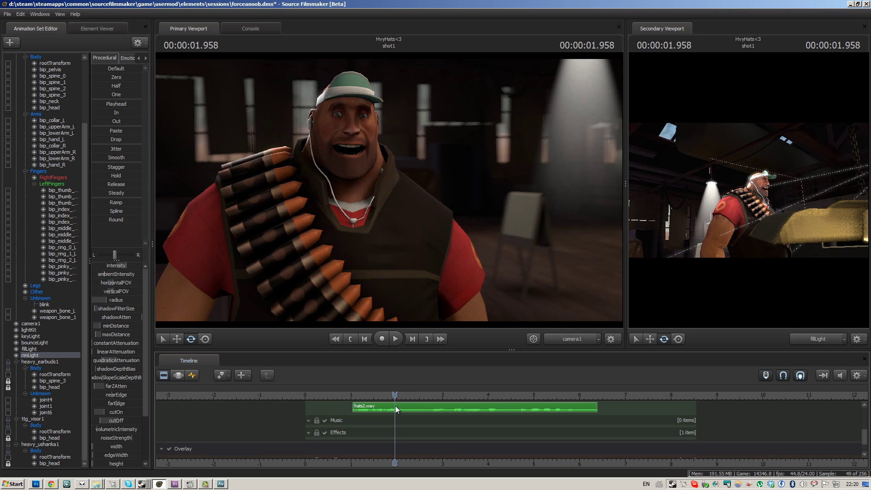
{"action": "key", "text": "ctrl+z"}
Delete the hats2.wav clip from the Dialog sound track.
{"action": "left_click", "coordinate": [413, 408]}
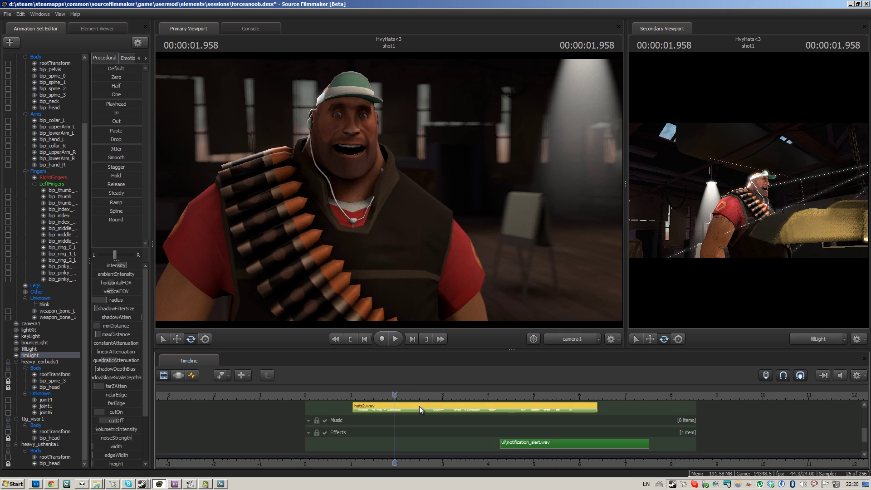
{"action": "key", "text": "Delete"}
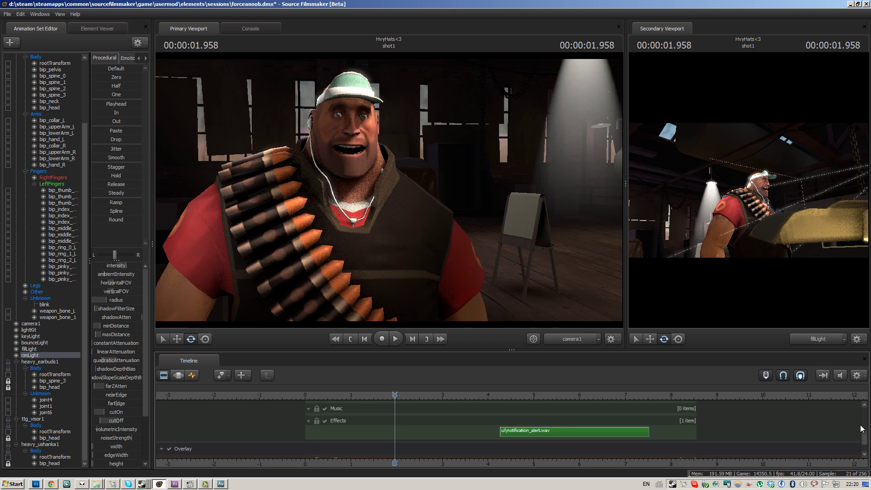
Add forceanoob.wav as a clip to the Dialog track after rescanning the WAV list and filtering All Mods by "force".
{"action": "scroll", "coordinate": [363, 439], "scroll_direction": "up", "scroll_amount": 3}
{"action": "right_click", "coordinate": [360, 427]}
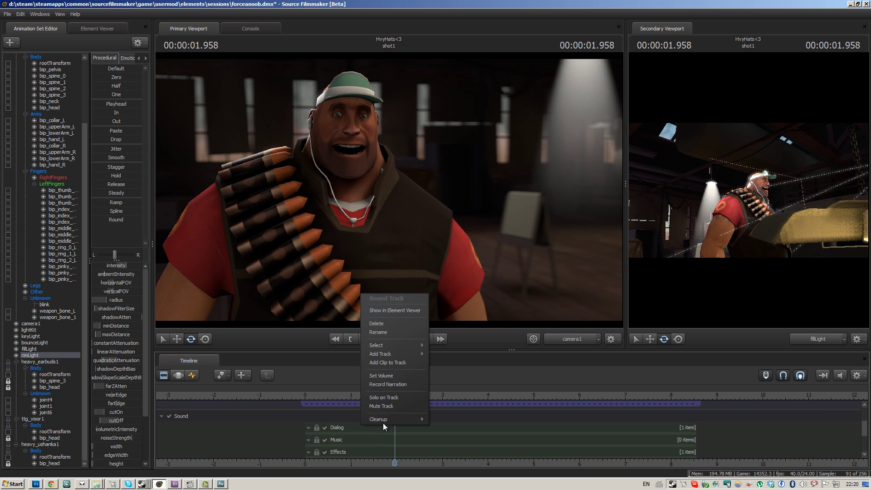
{"action": "left_click", "coordinate": [399, 363]}
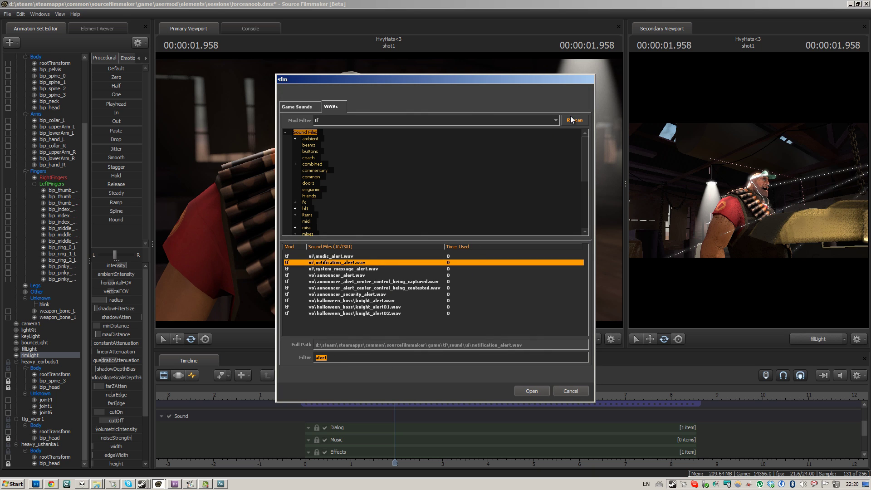
{"action": "left_click", "coordinate": [572, 120]}
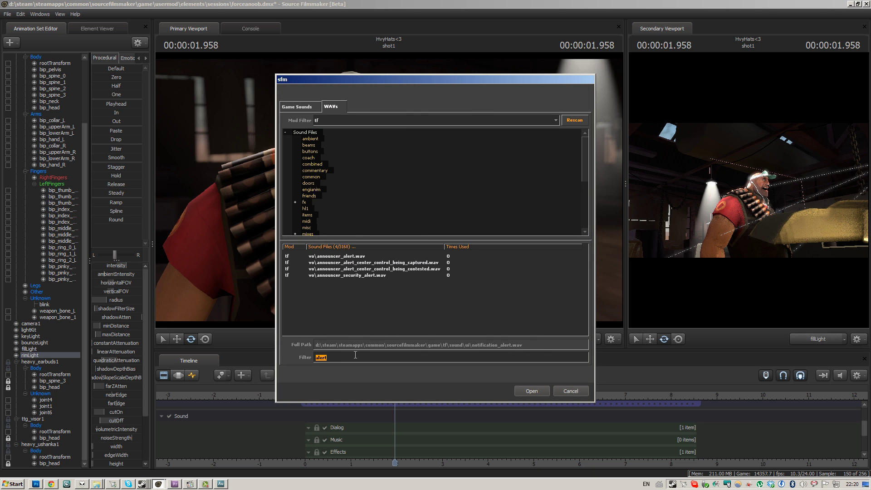
{"action": "type", "text": "forcea"}
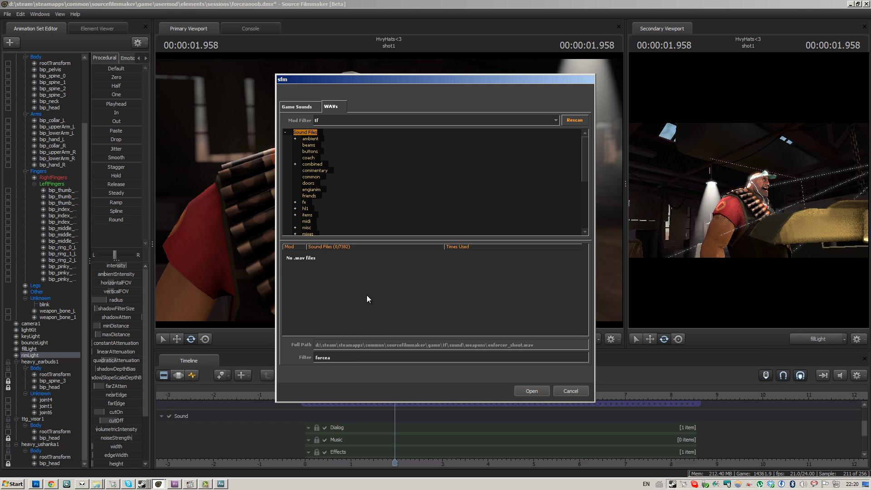
{"action": "key", "text": "BackSpace"}
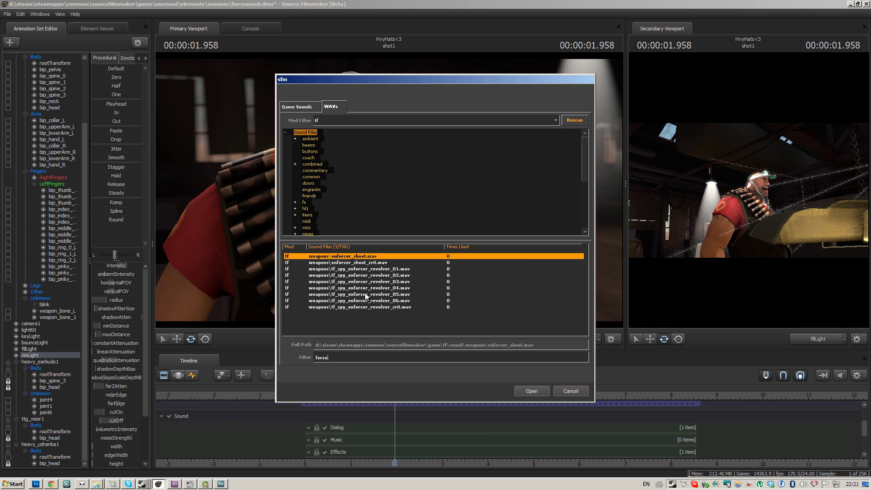
{"action": "left_click", "coordinate": [412, 121]}
{"action": "left_click", "coordinate": [385, 129]}
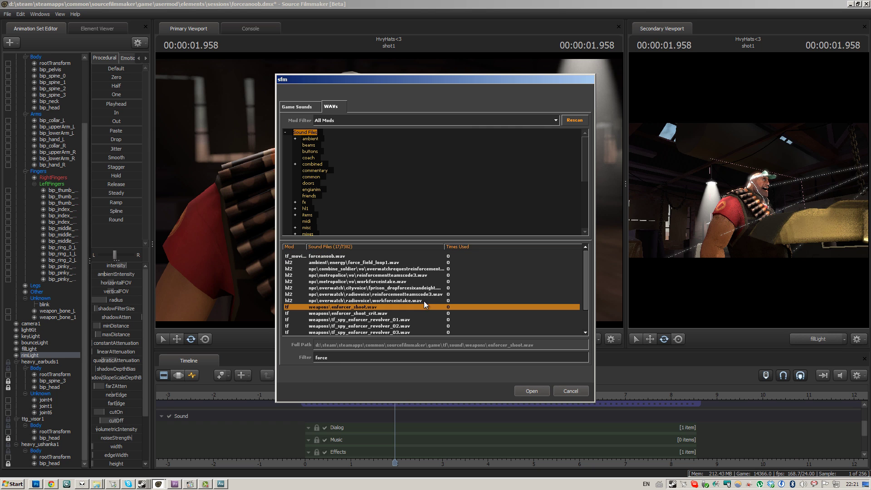
{"action": "left_click", "coordinate": [337, 257]}
{"action": "left_click", "coordinate": [523, 390]}
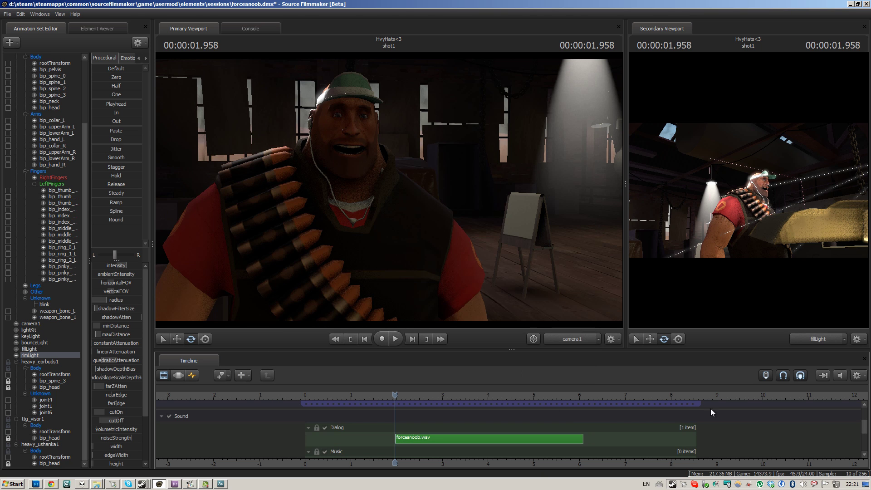
Move the forceanoob.wav clip near the start of shot1 and place the playhead at its beginning, 0.541 s.
{"action": "left_click_drag", "start_coordinate": [410, 440], "coordinate": [337, 440]}
{"action": "left_click_drag", "start_coordinate": [323, 398], "coordinate": [331, 418]}
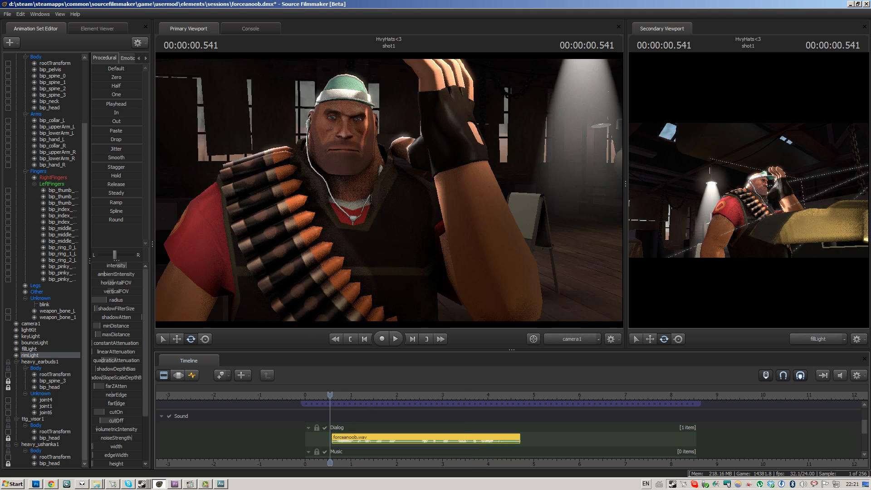
Trim the end of shot1 to a duration of about 05:14 and roll the parent clip's end back to match.
{"action": "left_click_drag", "start_coordinate": [865, 430], "coordinate": [864, 417]}
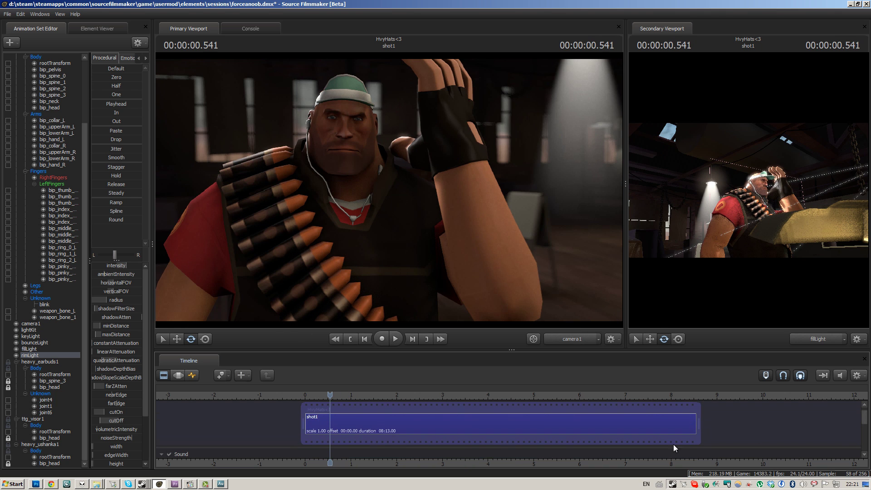
{"action": "left_click", "coordinate": [394, 422]}
{"action": "scroll", "coordinate": [865, 423], "scroll_direction": "down", "scroll_amount": 4}
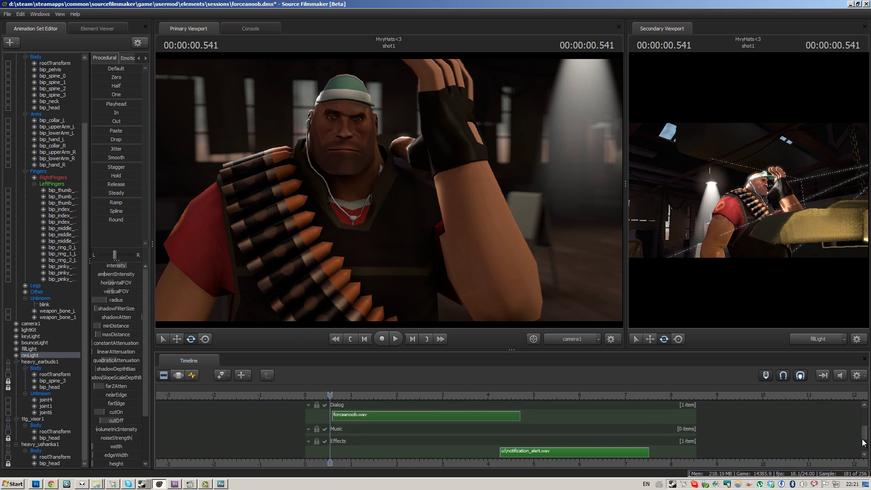
{"action": "scroll", "coordinate": [865, 436], "scroll_direction": "up", "scroll_amount": 2}
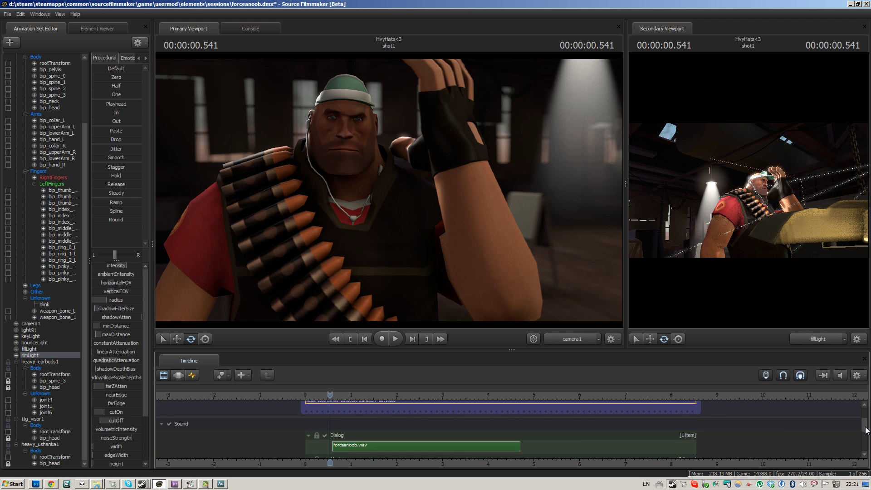
{"action": "left_click_drag", "start_coordinate": [699, 403], "coordinate": [563, 403]}
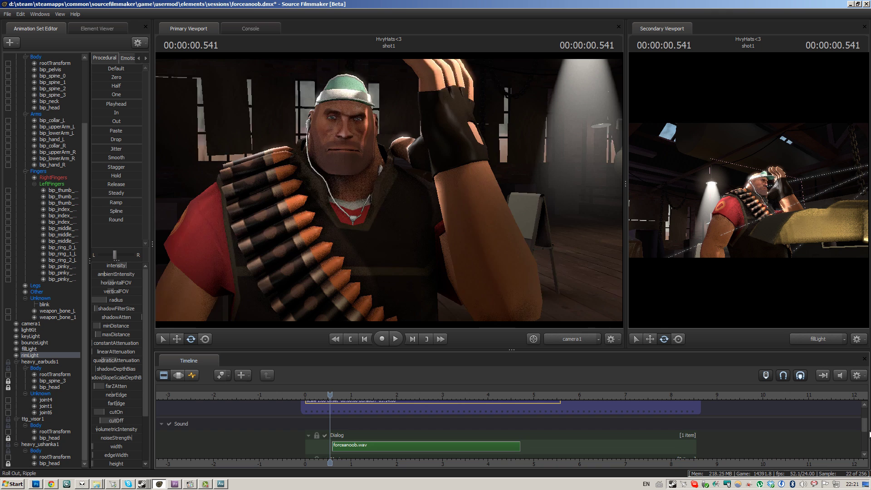
{"action": "scroll", "coordinate": [869, 434], "scroll_direction": "up", "scroll_amount": 1}
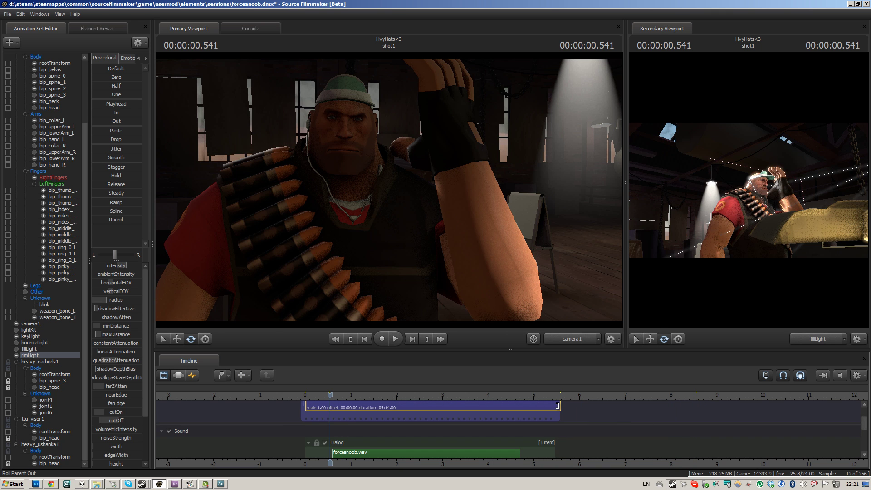
{"action": "left_click_drag", "start_coordinate": [556, 406], "coordinate": [561, 406]}
Move the ui\notification_alert.wav clip on the Effects track to start at about 4.75 s.
{"action": "scroll", "coordinate": [865, 429], "scroll_direction": "down", "scroll_amount": 2}
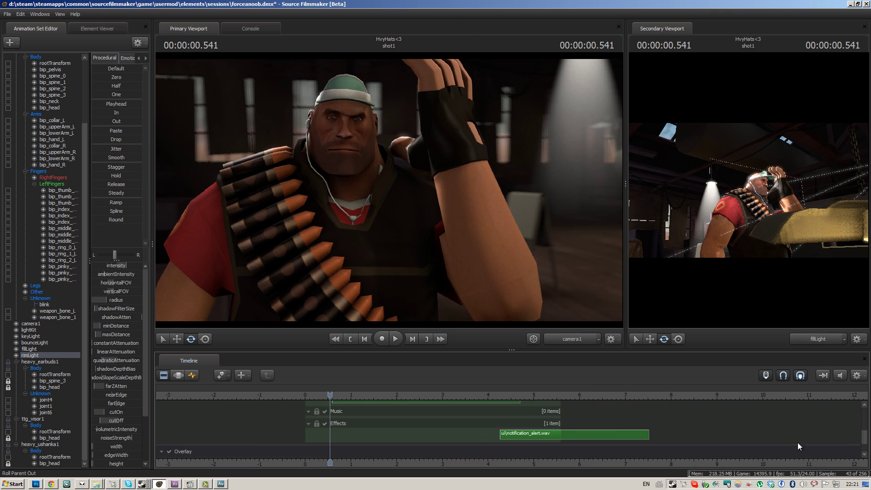
{"action": "mouse_move", "coordinate": [511, 433]}
{"action": "left_mouse_down"}
{"action": "mouse_move", "coordinate": [483, 434]}
{"action": "mouse_move", "coordinate": [530, 437]}
{"action": "left_mouse_up"}
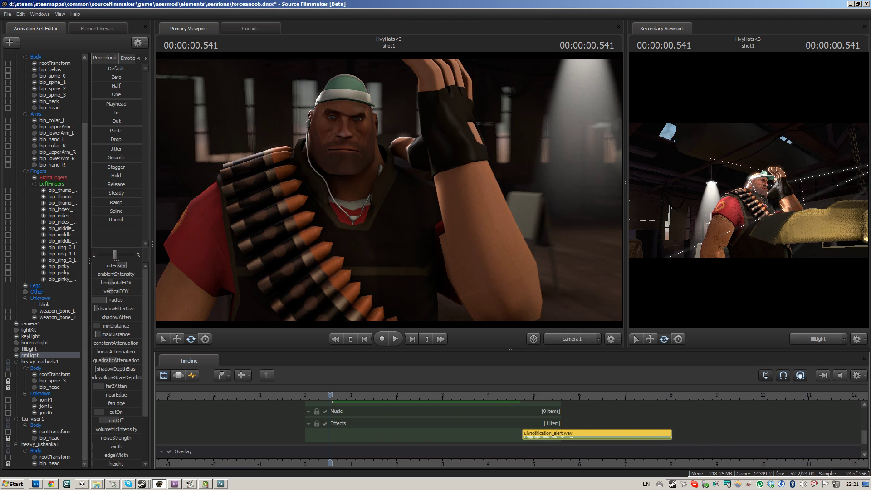
{"action": "scroll", "coordinate": [864, 438], "scroll_direction": "up", "scroll_amount": 2}
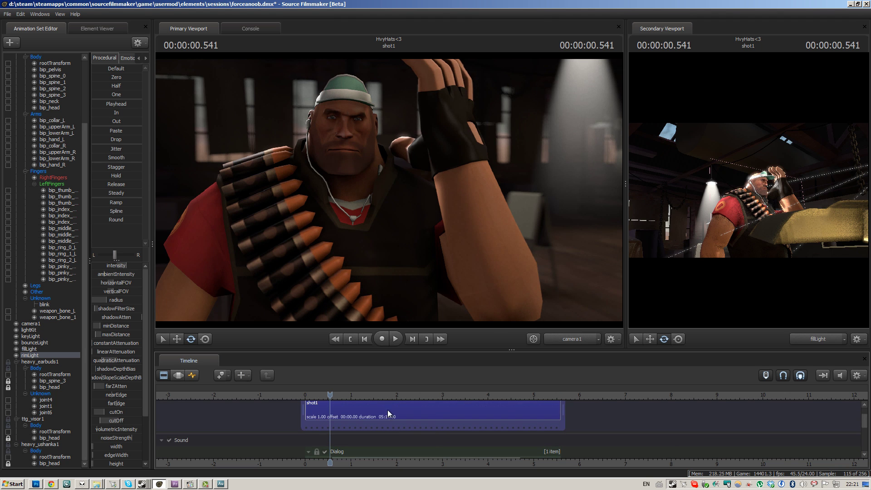
Switch the timeline to the Motion Editor and place the playhead at 1.083 s.
{"action": "scroll", "coordinate": [382, 432], "scroll_direction": "down", "scroll_amount": 5}
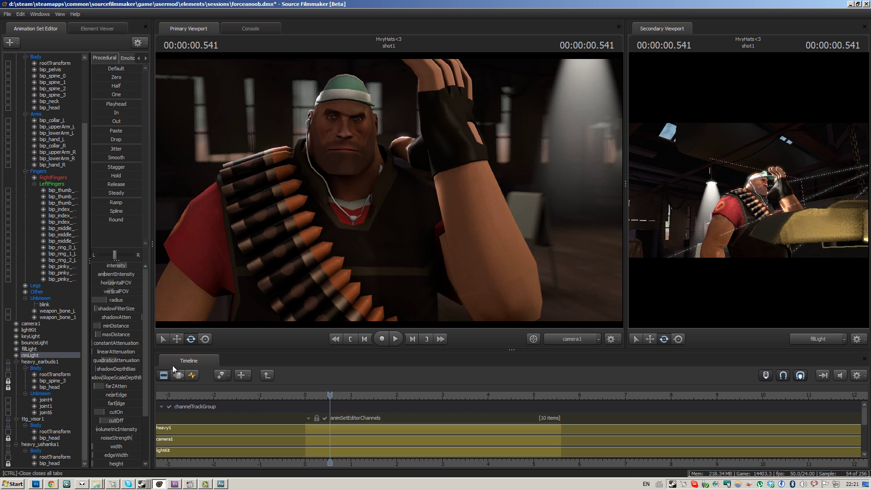
{"action": "left_click", "coordinate": [178, 374]}
{"action": "left_click_drag", "start_coordinate": [332, 390], "coordinate": [355, 393]}
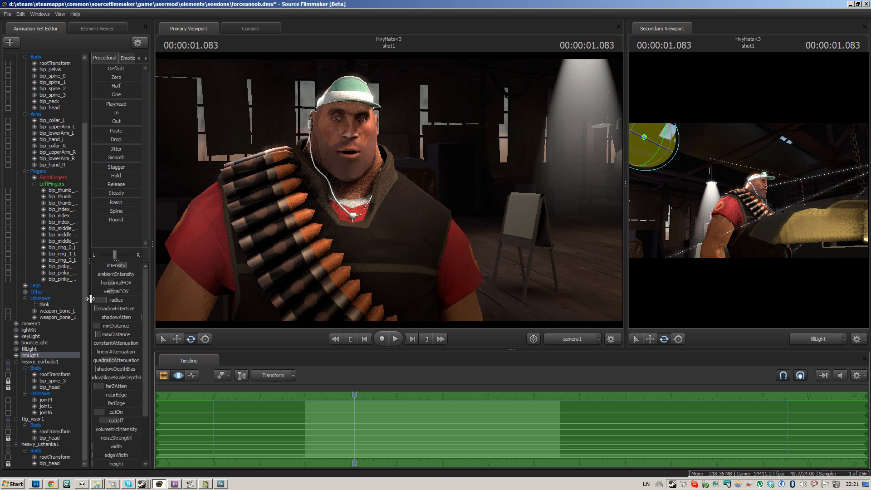
Reset the Heavy's Upper Face, Mid Face, Lower Face and Tongue controls to Default across the shot, leaving out the Eyes.
{"action": "left_click", "coordinate": [78, 290]}
{"action": "left_click_drag", "start_coordinate": [84, 270], "coordinate": [84, 205]}
{"action": "left_click", "coordinate": [44, 63]}
{"action": "left_click_drag", "start_coordinate": [109, 68], "coordinate": [141, 69]}
{"action": "key", "text": "ctrl+z"}
{"action": "left_click", "coordinate": [45, 70], "text": "ctrl"}
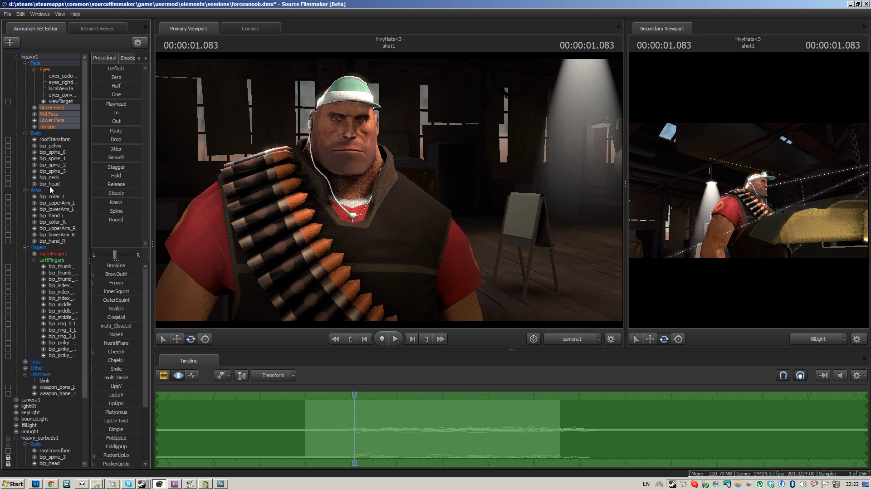
Apply the Playhead preset to the Heavy's Body, Arms and Fingers to hold their pose from 1.083 s throughout the shot.
{"action": "left_click", "coordinate": [36, 133]}
{"action": "left_click", "coordinate": [36, 191]}
{"action": "left_click_drag", "start_coordinate": [116, 104], "coordinate": [142, 104]}
{"action": "left_click", "coordinate": [39, 247]}
{"action": "left_click_drag", "start_coordinate": [117, 104], "coordinate": [317, 128]}
{"action": "mouse_move", "coordinate": [355, 395]}
{"action": "left_mouse_down"}
{"action": "mouse_move", "coordinate": [307, 396]}
{"action": "mouse_move", "coordinate": [351, 395]}
{"action": "left_mouse_up"}
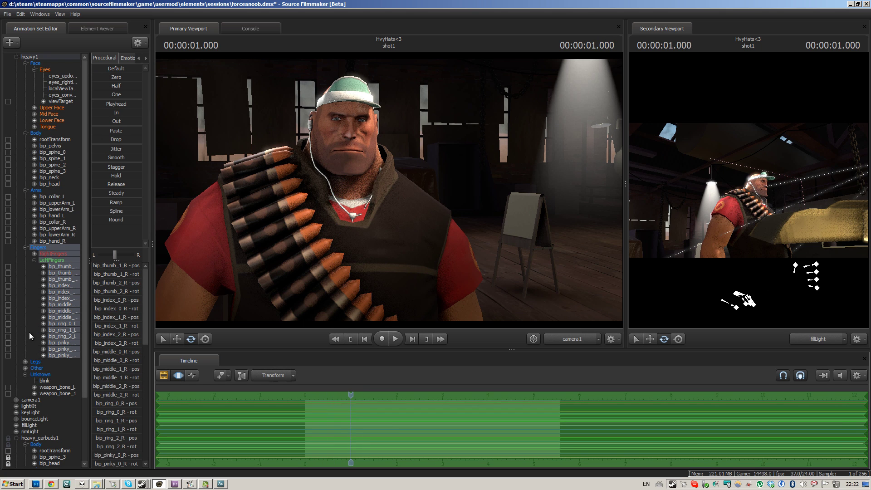
Try to reset the heavy_earbuds1 animation set to Default.
{"action": "left_click", "coordinate": [40, 438]}
{"action": "left_click_drag", "start_coordinate": [117, 69], "coordinate": [141, 68]}
{"action": "key", "text": "ctrl+z"}
Correct the animation of joint1 in heavy_earbuds1 and play back the shot.
{"action": "scroll", "coordinate": [54, 436], "scroll_direction": "down", "scroll_amount": 2}
{"action": "left_click", "coordinate": [45, 450]}
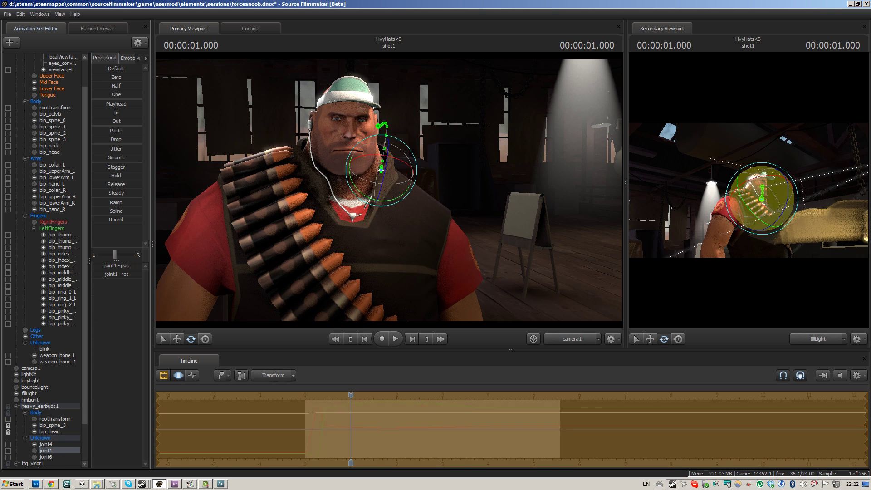
{"action": "key", "text": "space"}
{"action": "key", "text": "space"}
{"action": "key", "text": "space"}
{"action": "key", "text": "space"}
Reset the remaining facial animation to Default group by group, from Upper Face through Tongue, with the playhead at 4.25 s.
{"action": "left_click_drag", "start_coordinate": [538, 395], "coordinate": [500, 395]}
{"action": "scroll", "coordinate": [47, 249], "scroll_direction": "up", "scroll_amount": 2}
{"action": "left_click", "coordinate": [52, 108]}
{"action": "left_click_drag", "start_coordinate": [103, 70], "coordinate": [200, 135]}
{"action": "left_click", "coordinate": [59, 114]}
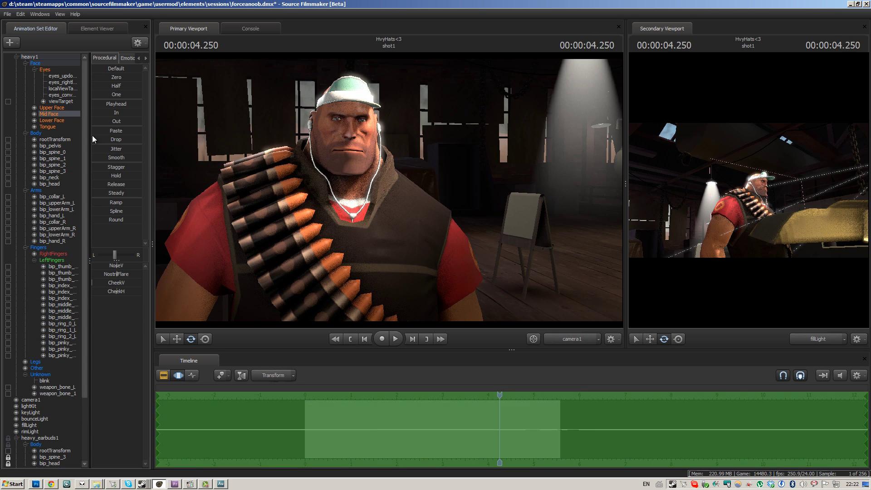
{"action": "left_click_drag", "start_coordinate": [55, 121], "coordinate": [55, 127]}
{"action": "left_click_drag", "start_coordinate": [109, 69], "coordinate": [150, 72]}
Check the Heavy's viewTarget and Lower Face controls while scrubbing the shot to 0.75 s, and save the session.
{"action": "left_click_drag", "start_coordinate": [500, 395], "coordinate": [450, 408]}
{"action": "left_click", "coordinate": [51, 101]}
{"action": "scroll", "coordinate": [87, 243], "scroll_direction": "down", "scroll_amount": 4}
{"action": "left_click", "coordinate": [26, 337]}
{"action": "mouse_move", "coordinate": [351, 395]}
{"action": "left_mouse_down"}
{"action": "mouse_move", "coordinate": [382, 390]}
{"action": "mouse_move", "coordinate": [340, 391]}
{"action": "left_mouse_up"}
{"action": "key", "text": "ctrl+s"}
{"action": "scroll", "coordinate": [46, 111], "scroll_direction": "up", "scroll_amount": 4}
{"action": "left_click", "coordinate": [51, 120]}
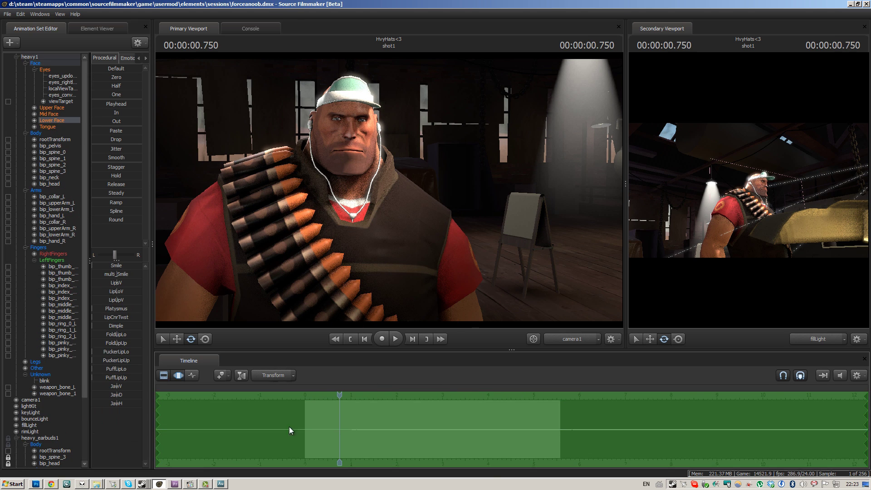
Examine the heavy1 and heavy_earbuds1 animation sets in the Graph Editor and place the playhead at 0.666 s.
{"action": "left_click", "coordinate": [163, 376]}
{"action": "left_click_drag", "start_coordinate": [864, 413], "coordinate": [864, 433]}
{"action": "left_click", "coordinate": [499, 416]}
{"action": "left_click", "coordinate": [192, 376]}
{"action": "left_click", "coordinate": [30, 57]}
{"action": "left_click_drag", "start_coordinate": [339, 395], "coordinate": [305, 395]}
{"action": "middle_click_drag", "start_coordinate": [684, 417], "coordinate": [715, 424]}
{"action": "left_click", "coordinate": [40, 438]}
{"action": "left_click_drag", "start_coordinate": [336, 395], "coordinate": [367, 394]}
Delete the heavy_ushanka1 and ttg_visor1 animation sets and save the session.
{"action": "left_click", "coordinate": [17, 57]}
{"action": "left_click", "coordinate": [33, 158]}
{"action": "left_click", "coordinate": [40, 184]}
{"action": "right_click", "coordinate": [43, 184]}
{"action": "left_click", "coordinate": [67, 207]}
{"action": "right_click", "coordinate": [28, 160]}
{"action": "left_click", "coordinate": [61, 183]}
{"action": "key", "text": "ctrl+s"}
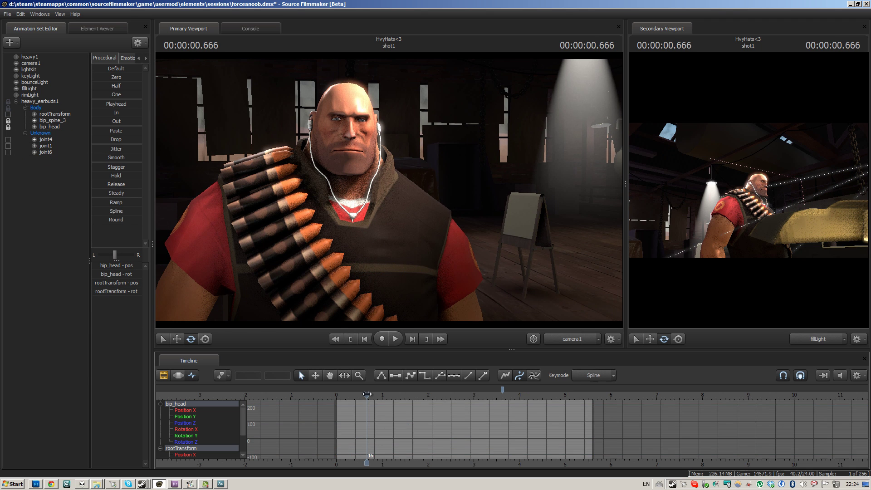
{"action": "left_click", "coordinate": [32, 76]}
{"action": "left_click", "coordinate": [32, 88]}
{"action": "left_click", "coordinate": [32, 95]}
Extract phonemes from the forceanoob.wav dialog clip onto the Heavy's Lower Face and Tongue controls, keeping the default extraction settings.
{"action": "left_click", "coordinate": [29, 57]}
{"action": "left_click", "coordinate": [16, 57]}
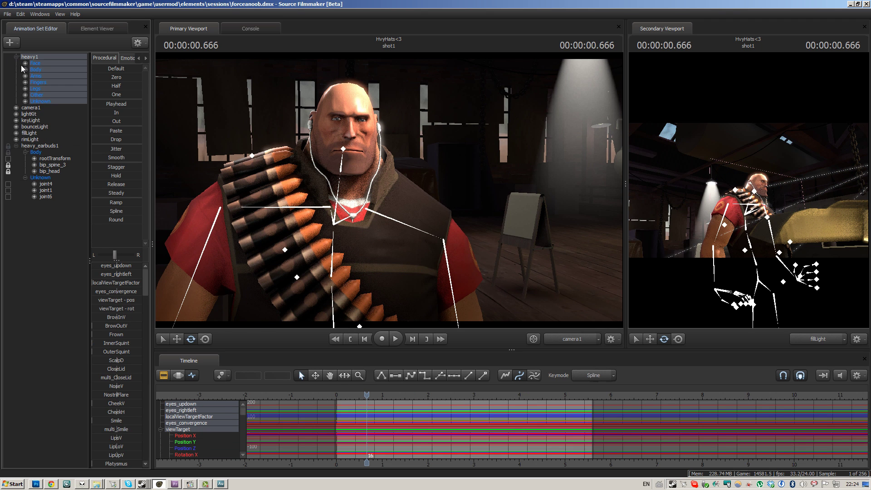
{"action": "left_click", "coordinate": [25, 63]}
{"action": "left_click", "coordinate": [55, 89]}
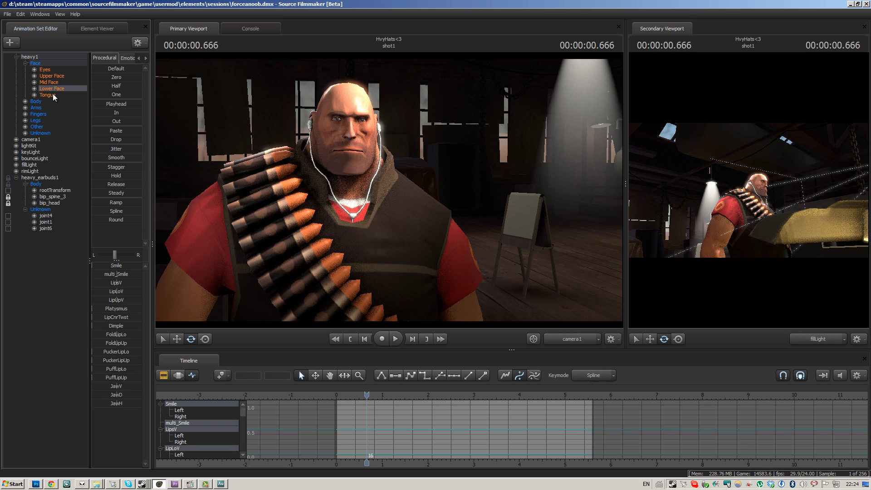
{"action": "right_click", "coordinate": [53, 94]}
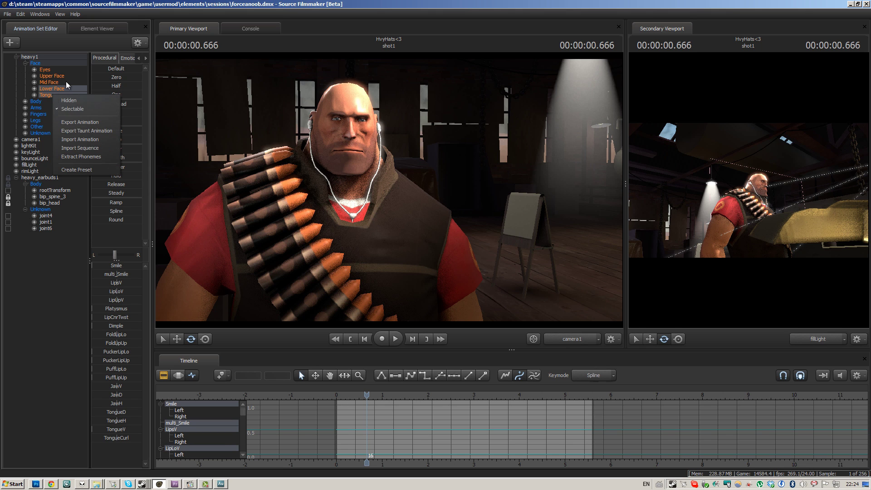
{"action": "left_click", "coordinate": [99, 157]}
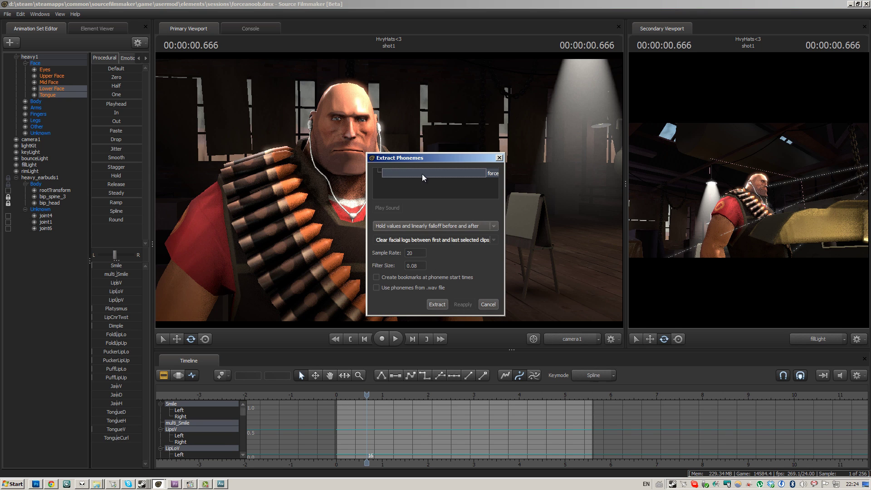
{"action": "left_click", "coordinate": [437, 304]}
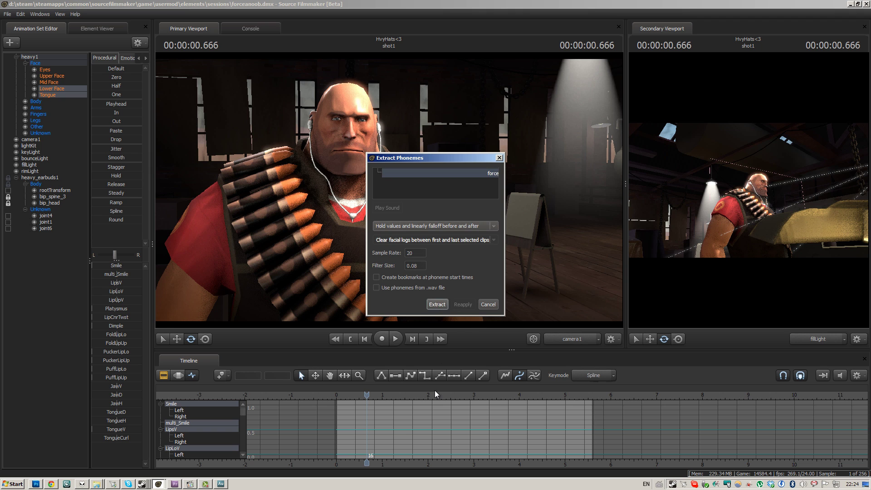
Play back the extracted lip sync and examine its curves in the Graph Editor around 2.458 s.
{"action": "key", "text": "space"}
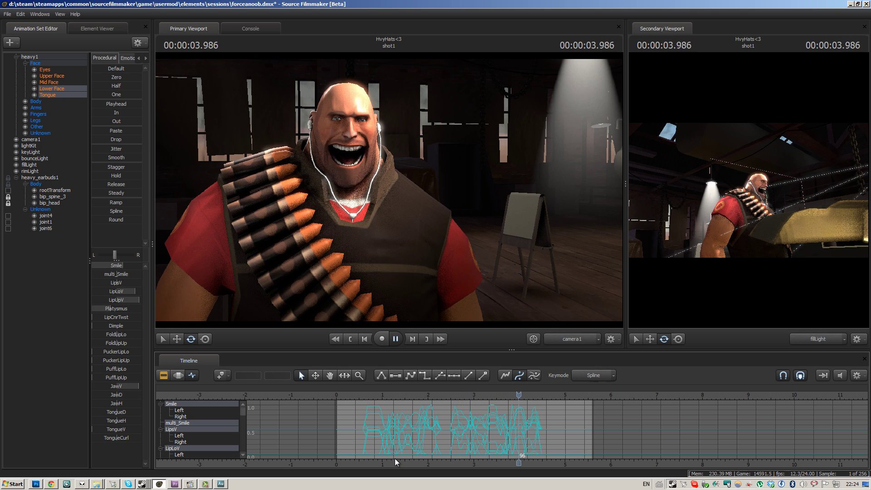
{"action": "key", "text": "space"}
{"action": "left_click_drag", "start_coordinate": [570, 394], "coordinate": [535, 410]}
{"action": "scroll", "coordinate": [340, 418], "scroll_direction": "up", "scroll_amount": 4}
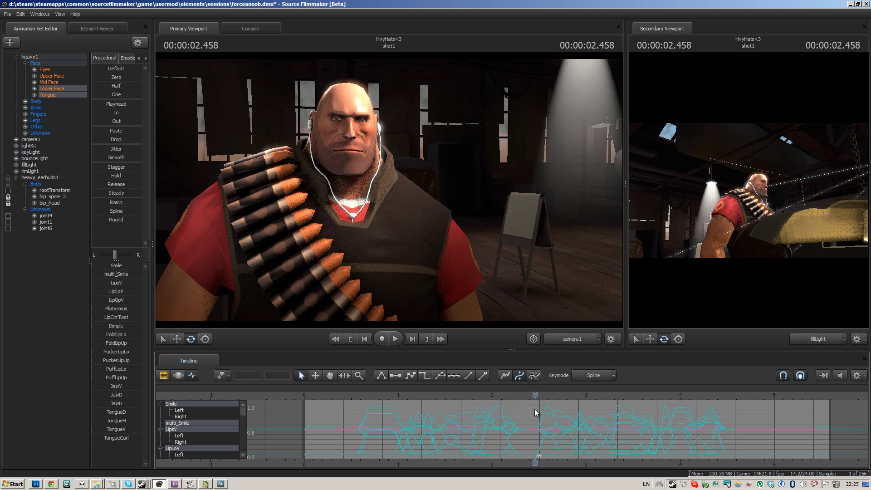
{"action": "scroll", "coordinate": [651, 437], "scroll_direction": "down", "scroll_amount": 1}
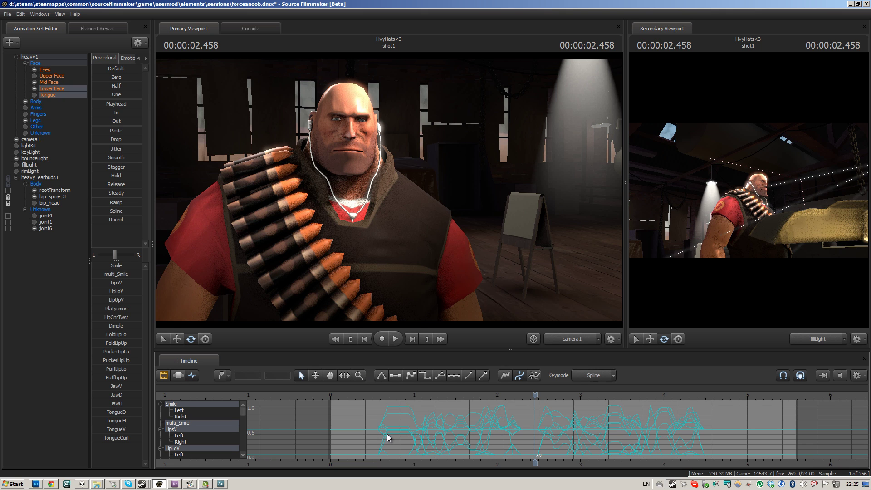
Clear the extracted Lower Face and Tongue animation in the Motion Editor by trying Zero and applying Default, and check the flattened curves.
{"action": "left_click", "coordinate": [179, 375]}
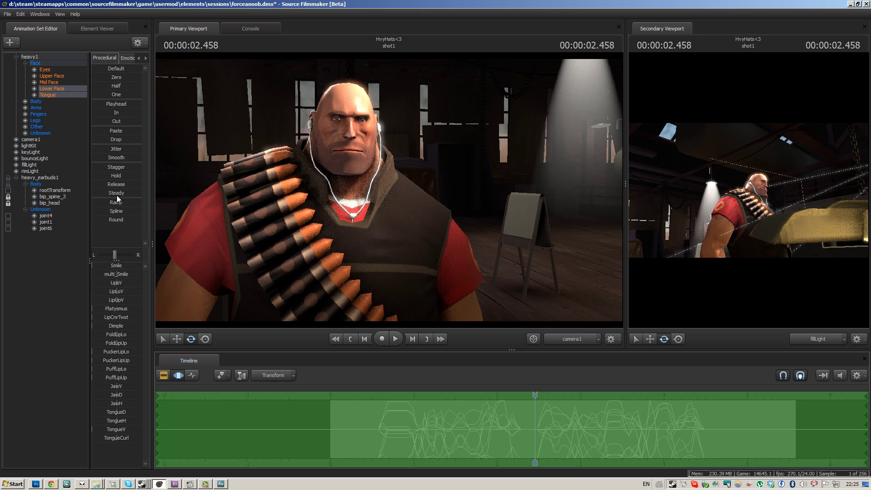
{"action": "left_click", "coordinate": [116, 77]}
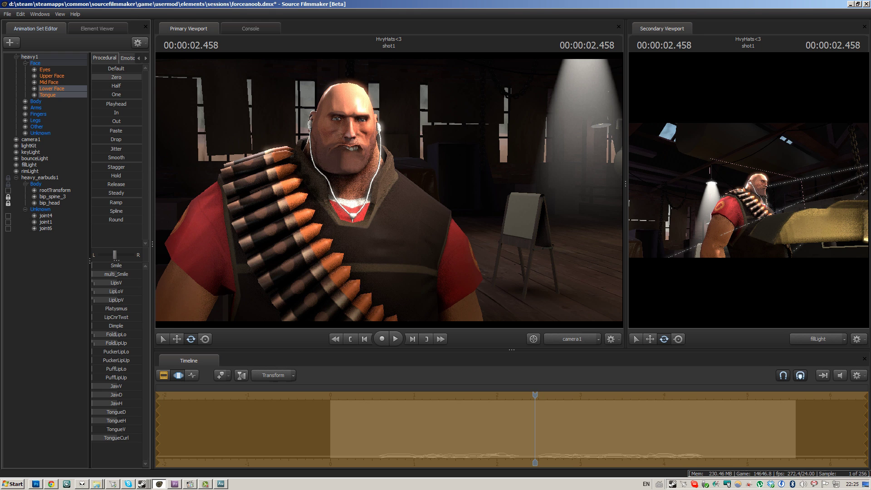
{"action": "left_click", "coordinate": [99, 68]}
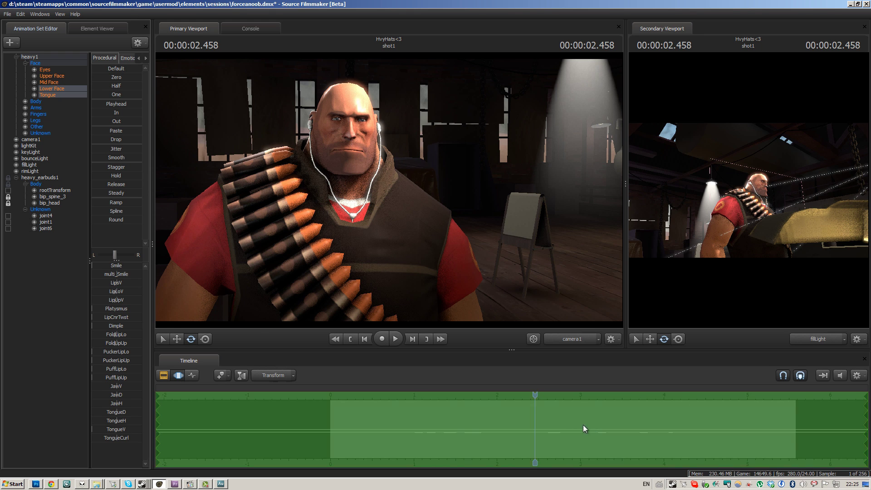
{"action": "left_click_drag", "start_coordinate": [533, 395], "coordinate": [366, 423]}
{"action": "left_click", "coordinate": [192, 377]}
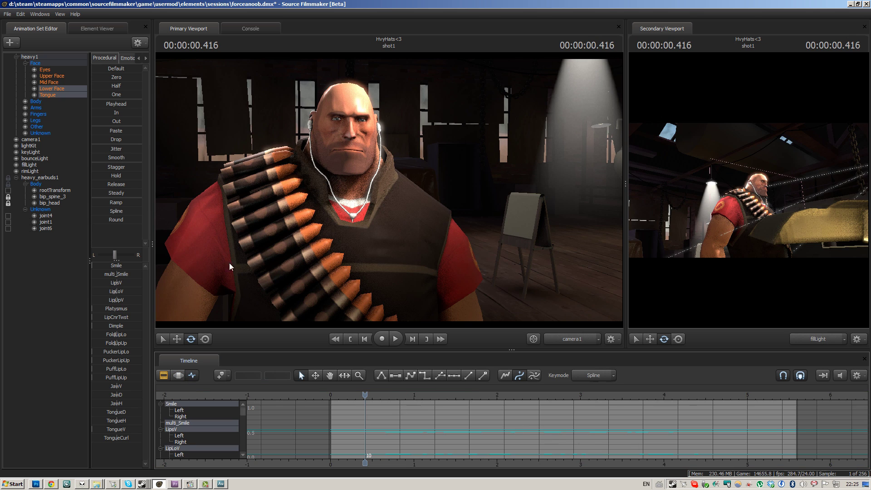
{"action": "left_click", "coordinate": [179, 375]}
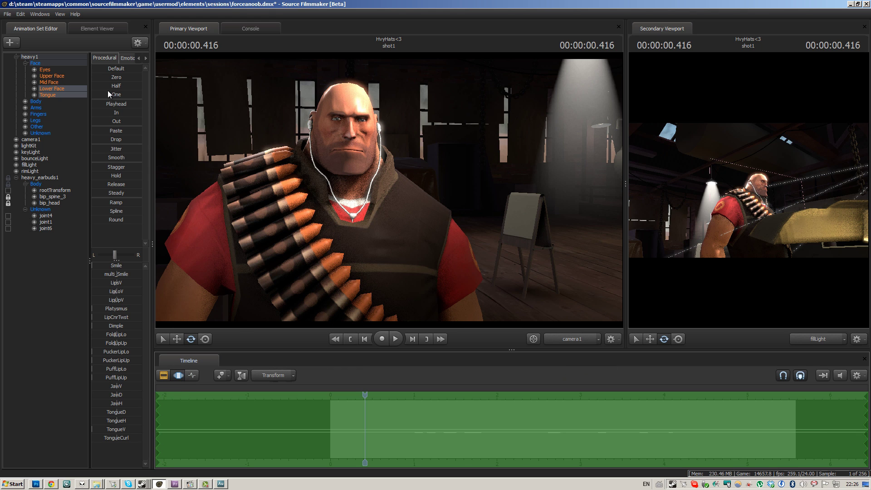
{"action": "left_click", "coordinate": [108, 67]}
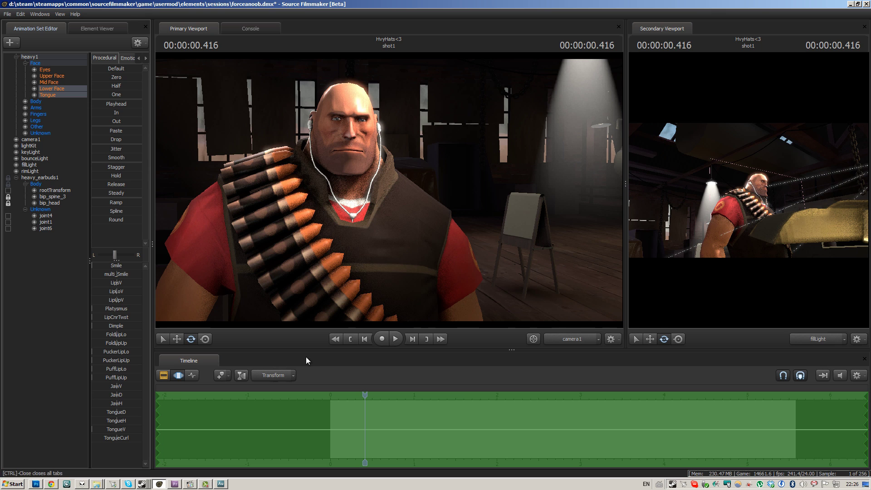
{"action": "left_click", "coordinate": [192, 375]}
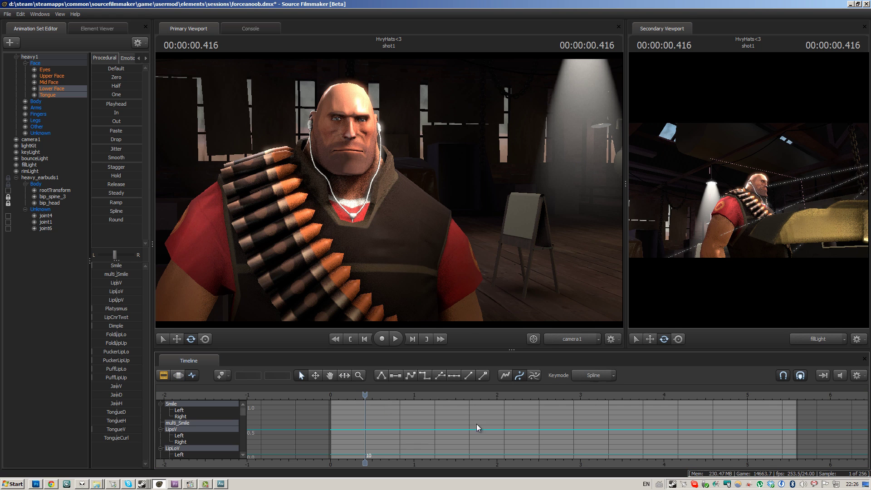
{"action": "scroll", "coordinate": [396, 437], "scroll_direction": "up", "scroll_amount": 2}
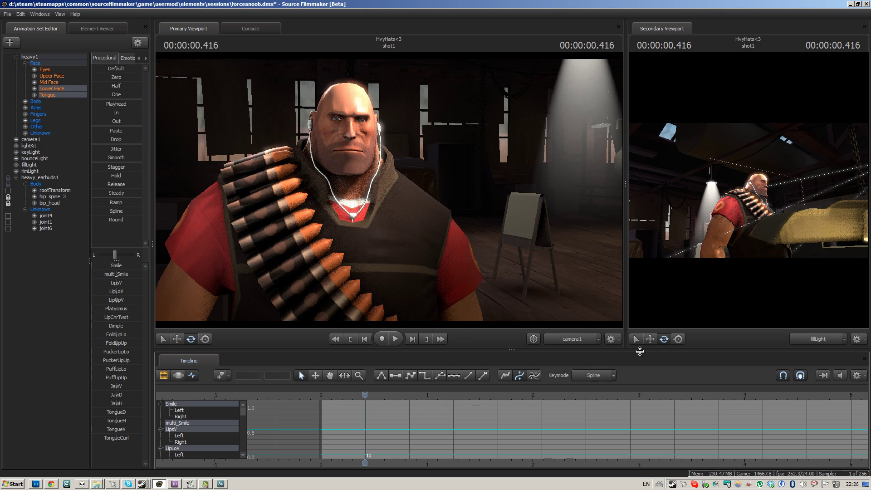
Dock the Secondary Viewport together with the Primary Viewport, show the Primary Viewport and widen the Animation Set Editor.
{"action": "left_click_drag", "start_coordinate": [652, 31], "coordinate": [460, 28]}
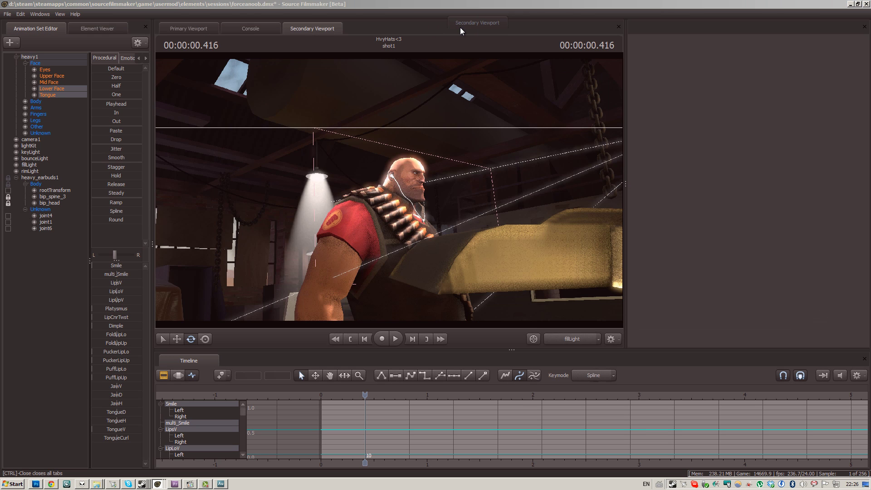
{"action": "left_click", "coordinate": [189, 28]}
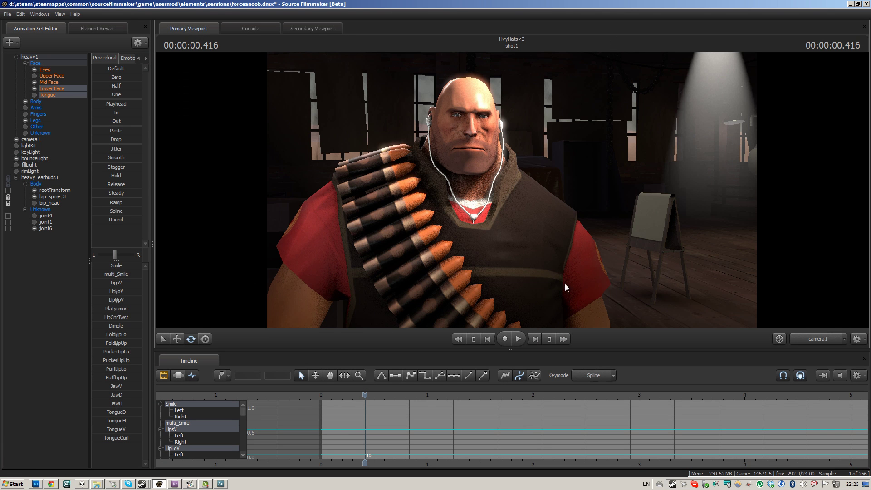
{"action": "left_click_drag", "start_coordinate": [153, 362], "coordinate": [285, 360]}
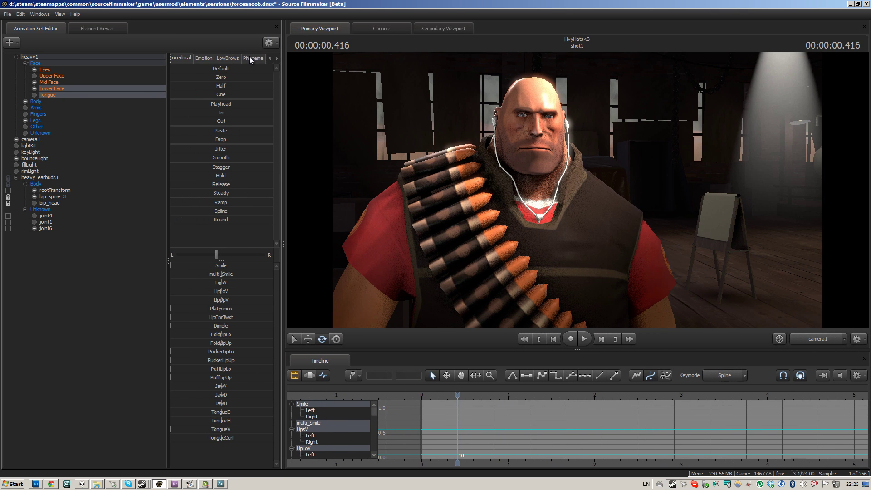
Show the Viseme presets and widen the preset area so all preset categories fit.
{"action": "left_click", "coordinate": [250, 56]}
{"action": "left_click", "coordinate": [276, 59]}
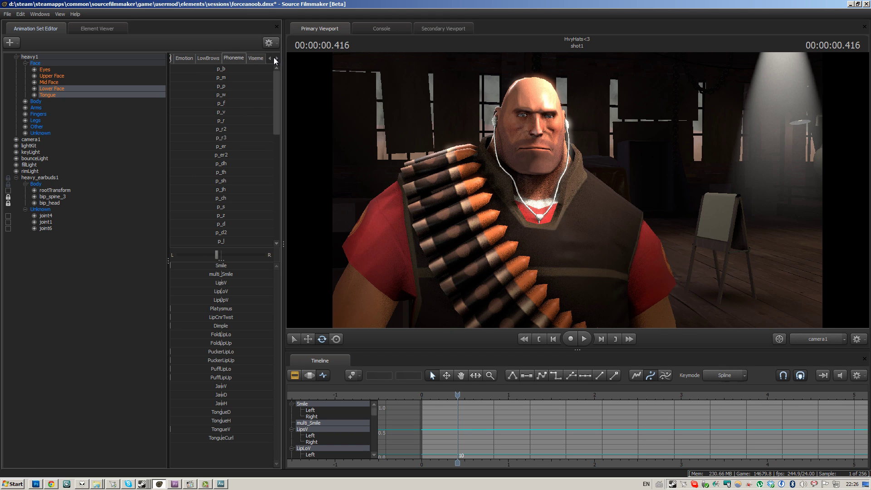
{"action": "left_click", "coordinate": [259, 59]}
{"action": "left_click_drag", "start_coordinate": [168, 66], "coordinate": [100, 72]}
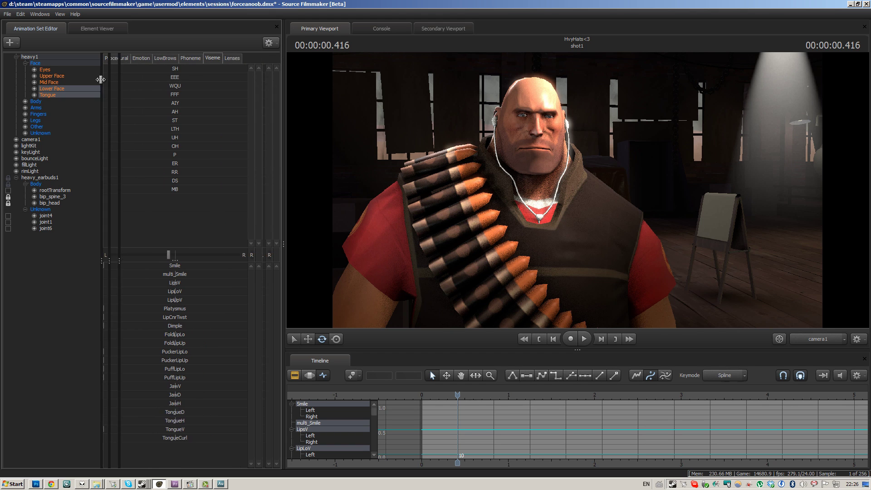
Key the neutral Lower Face and Tongue pose at 0.583 s and shift that key to frame 13.
{"action": "left_click_drag", "start_coordinate": [439, 399], "coordinate": [472, 401]}
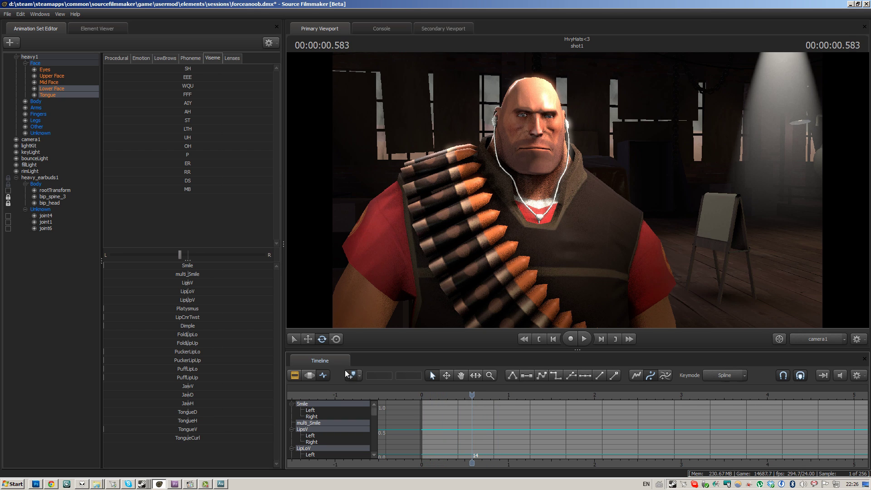
{"action": "left_click_drag", "start_coordinate": [474, 399], "coordinate": [479, 394]}
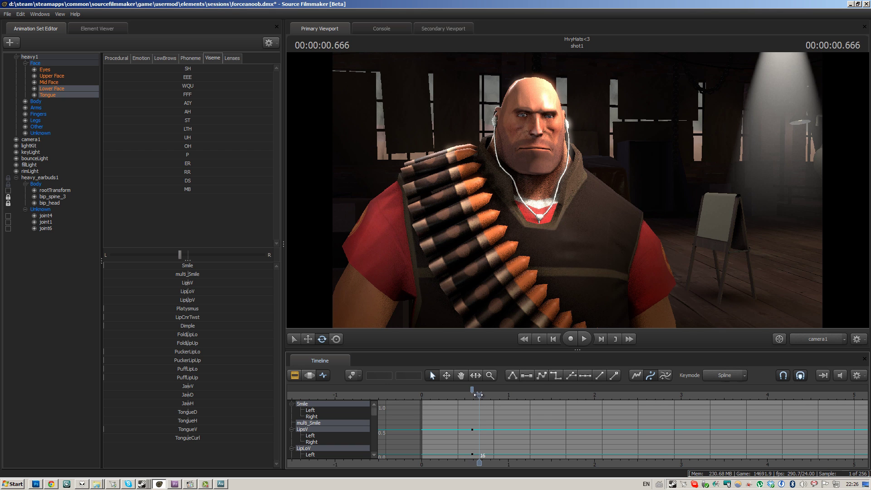
{"action": "left_click_drag", "start_coordinate": [472, 389], "coordinate": [470, 389]}
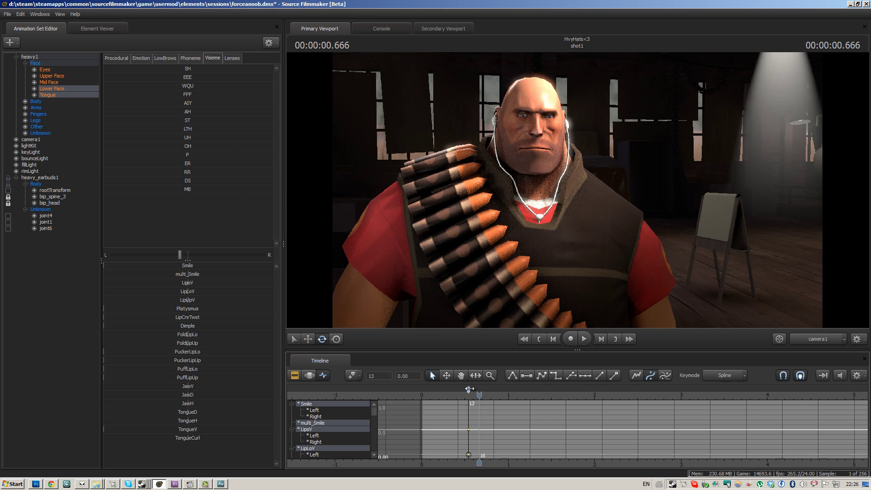
Deselect the frame 13 key, blend in the DS viseme partially at frame 15, and advance the playhead to frame 16.
{"action": "left_click", "coordinate": [474, 396]}
{"action": "left_click_drag", "start_coordinate": [220, 181], "coordinate": [232, 183]}
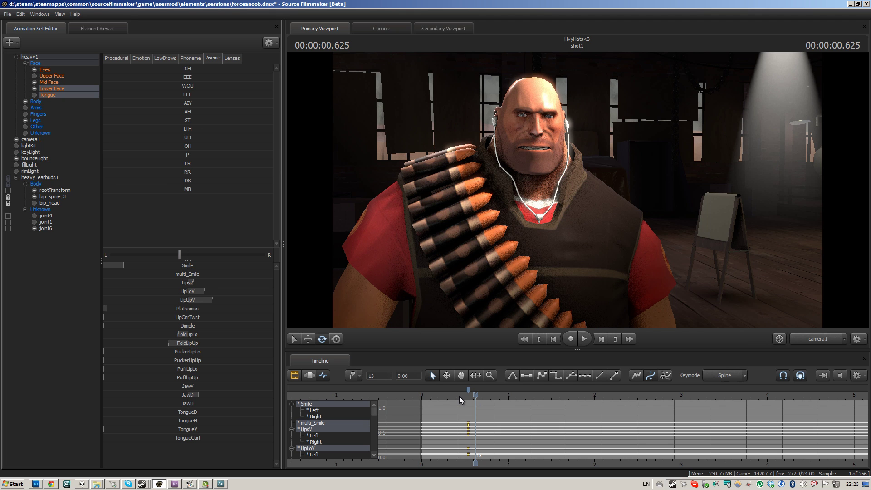
{"action": "left_click", "coordinate": [485, 404]}
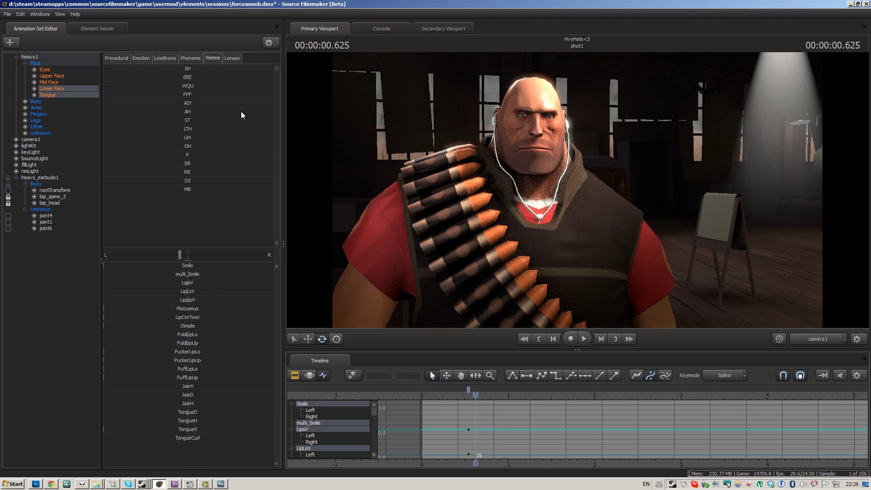
{"action": "left_click_drag", "start_coordinate": [218, 182], "coordinate": [226, 178]}
{"action": "left_click", "coordinate": [480, 397]}
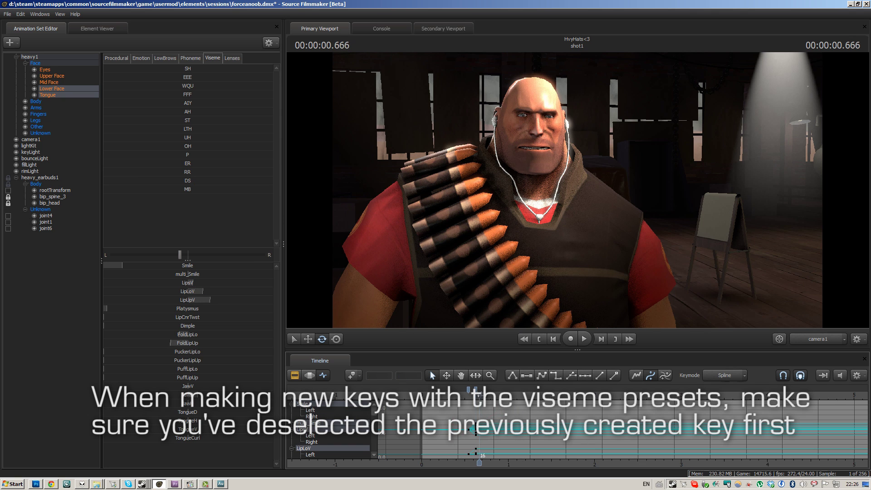
Shift the DS viseme key to frame 16, deselect it, and key the AH viseme at frame 18.
{"action": "left_click_drag", "start_coordinate": [485, 397], "coordinate": [480, 390]}
{"action": "left_click", "coordinate": [507, 409]}
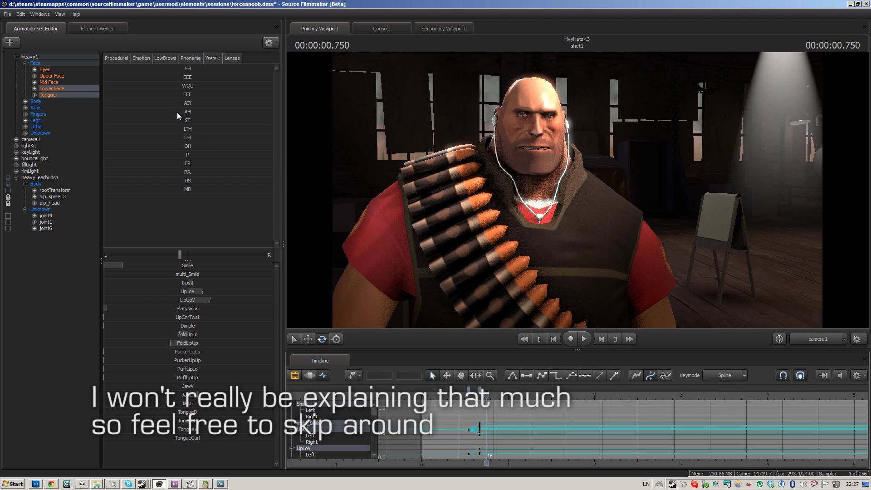
{"action": "left_click_drag", "start_coordinate": [170, 112], "coordinate": [188, 112]}
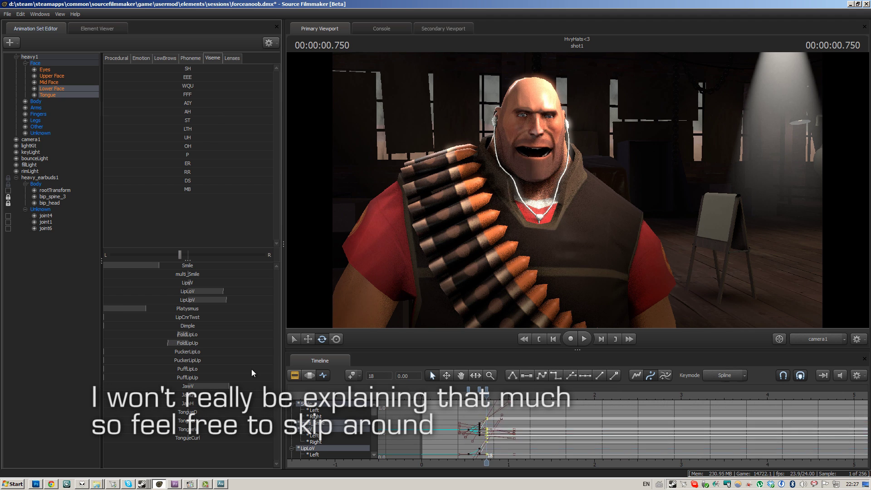
Key the DS viseme at frame 25 and the EEE viseme at frame 27, deselecting the previous key each time.
{"action": "left_click", "coordinate": [488, 399]}
{"action": "left_click_drag", "start_coordinate": [488, 399], "coordinate": [512, 399]}
{"action": "left_click_drag", "start_coordinate": [200, 181], "coordinate": [259, 180]}
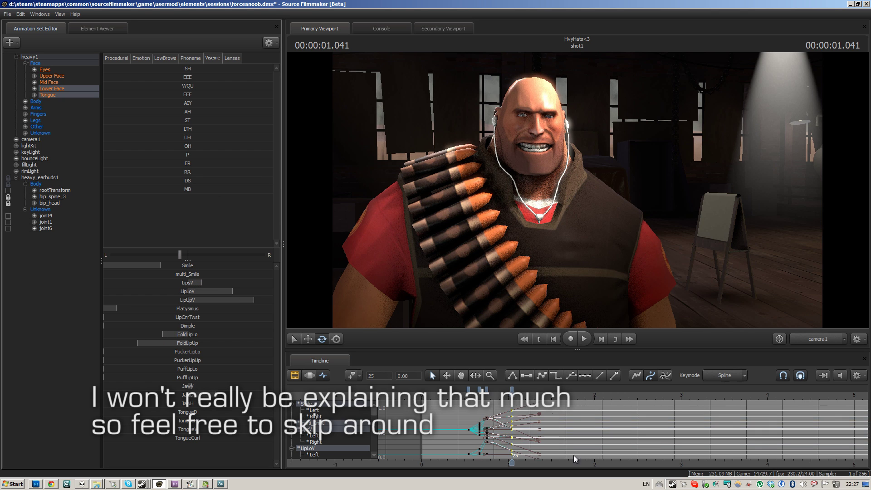
{"action": "left_click", "coordinate": [570, 403]}
{"action": "mouse_move", "coordinate": [512, 396]}
{"action": "left_mouse_down"}
{"action": "mouse_move", "coordinate": [480, 403]}
{"action": "mouse_move", "coordinate": [526, 410]}
{"action": "mouse_move", "coordinate": [513, 390]}
{"action": "mouse_move", "coordinate": [530, 398]}
{"action": "mouse_move", "coordinate": [519, 400]}
{"action": "left_mouse_up"}
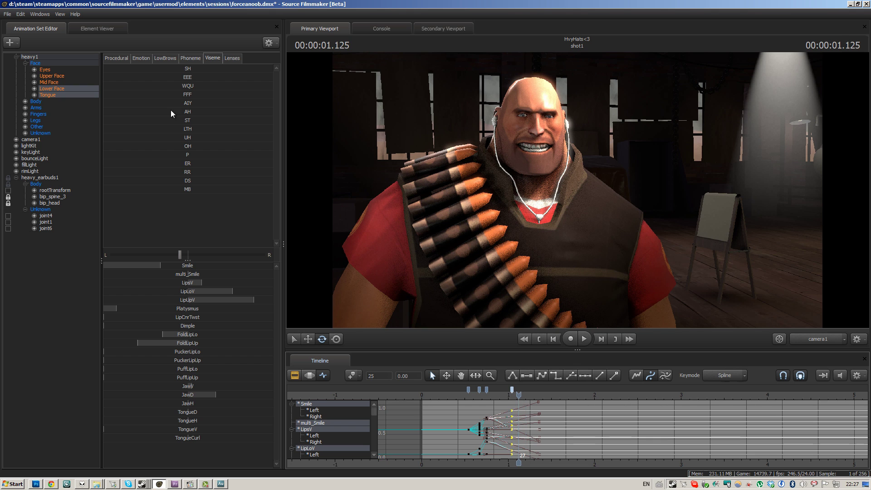
{"action": "left_click", "coordinate": [547, 408]}
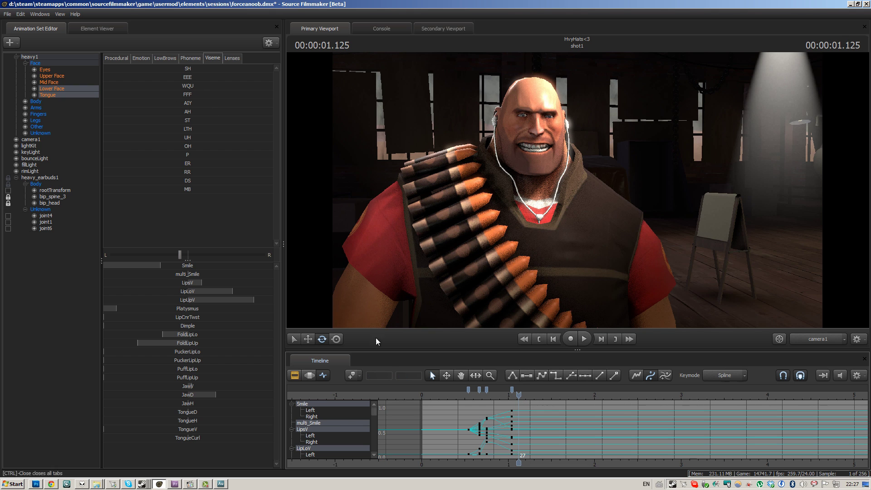
{"action": "left_click_drag", "start_coordinate": [161, 77], "coordinate": [225, 77]}
{"action": "left_click_drag", "start_coordinate": [203, 387], "coordinate": [205, 386]}
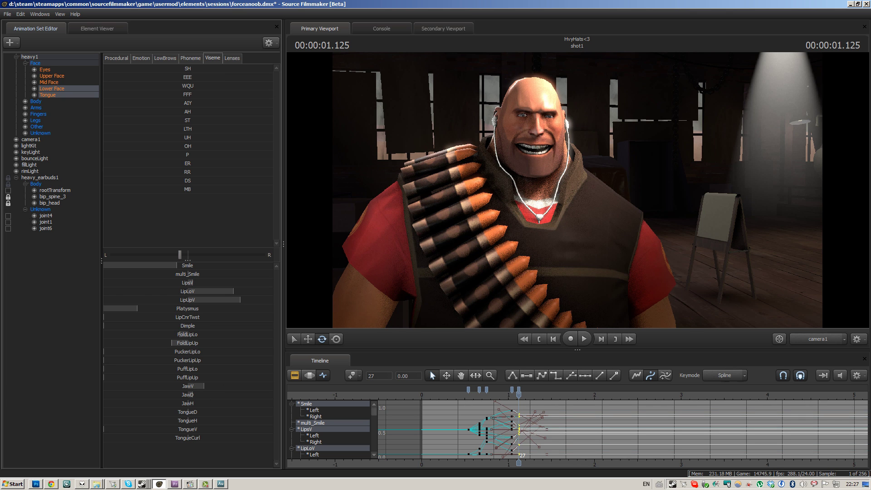
Key the ST viseme at frame 29 and clear the key selection.
{"action": "left_click_drag", "start_coordinate": [583, 398], "coordinate": [526, 405]}
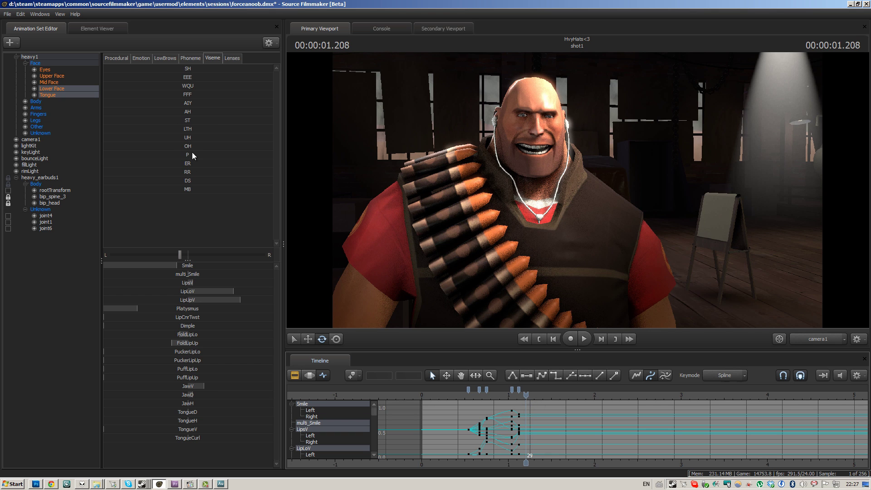
{"action": "left_click", "coordinate": [207, 122]}
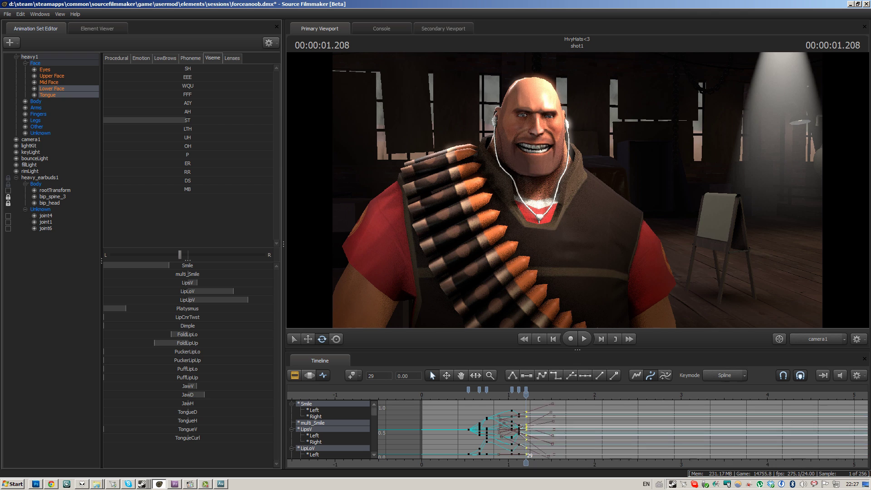
{"action": "left_click", "coordinate": [572, 409]}
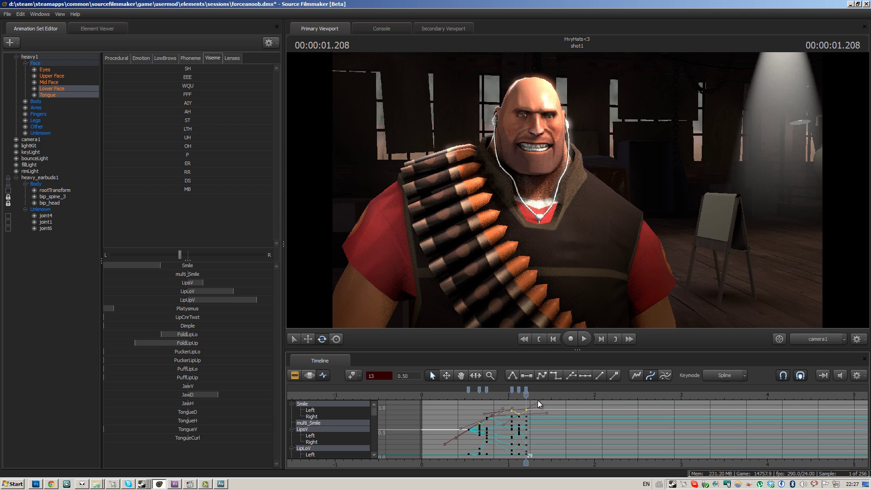
{"action": "left_click", "coordinate": [573, 406]}
Key the EEE viseme at frame 31 and a clenched-teeth mouth pose at frame 33, leaving no key selected.
{"action": "left_click_drag", "start_coordinate": [530, 395], "coordinate": [534, 396]}
{"action": "left_click_drag", "start_coordinate": [217, 77], "coordinate": [273, 77]}
{"action": "left_click_drag", "start_coordinate": [530, 398], "coordinate": [541, 397]}
{"action": "left_click_drag", "start_coordinate": [213, 138], "coordinate": [213, 137]}
{"action": "left_click", "coordinate": [592, 401]}
Find the p_g preset among the Phoneme presets, blend it in at frame 35, and deselect the new key.
{"action": "left_click_drag", "start_coordinate": [505, 399], "coordinate": [548, 415]}
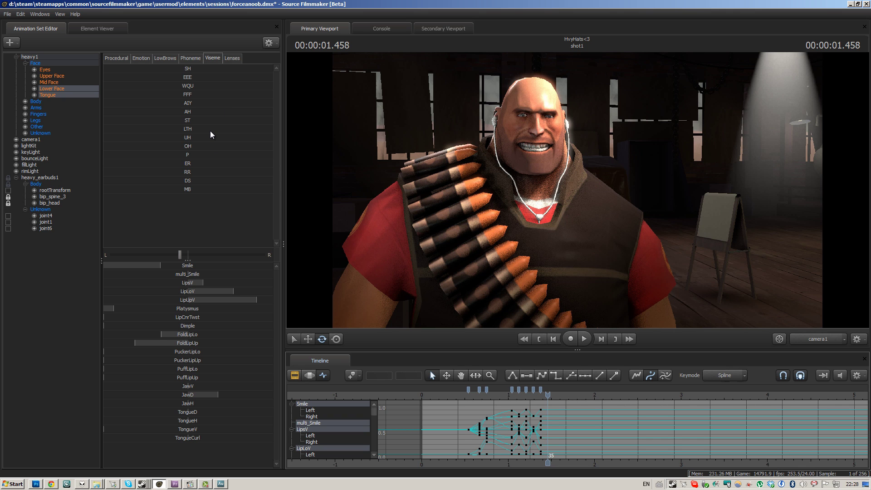
{"action": "left_click", "coordinate": [189, 58]}
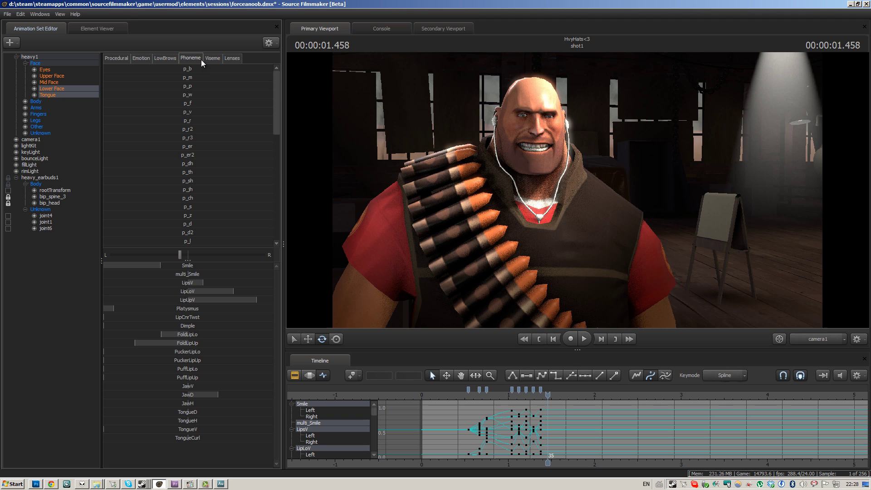
{"action": "left_click_drag", "start_coordinate": [279, 93], "coordinate": [279, 194]}
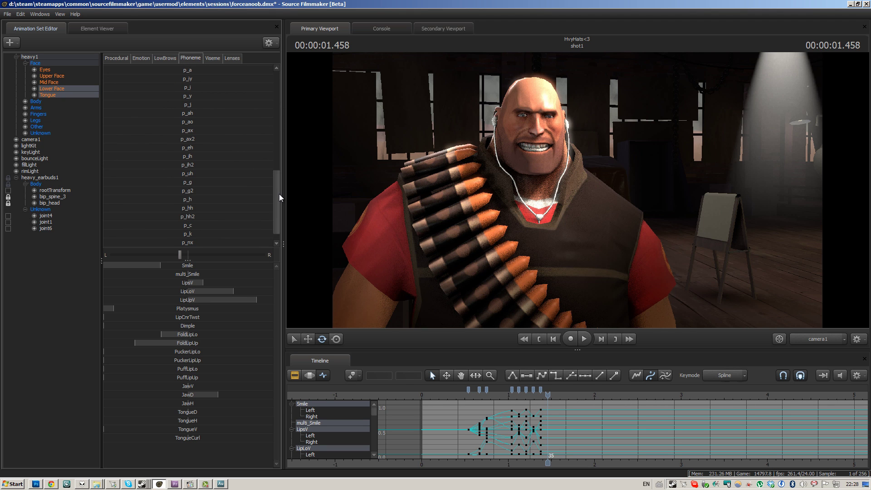
{"action": "left_click_drag", "start_coordinate": [195, 182], "coordinate": [361, 189]}
{"action": "left_click", "coordinate": [602, 410]}
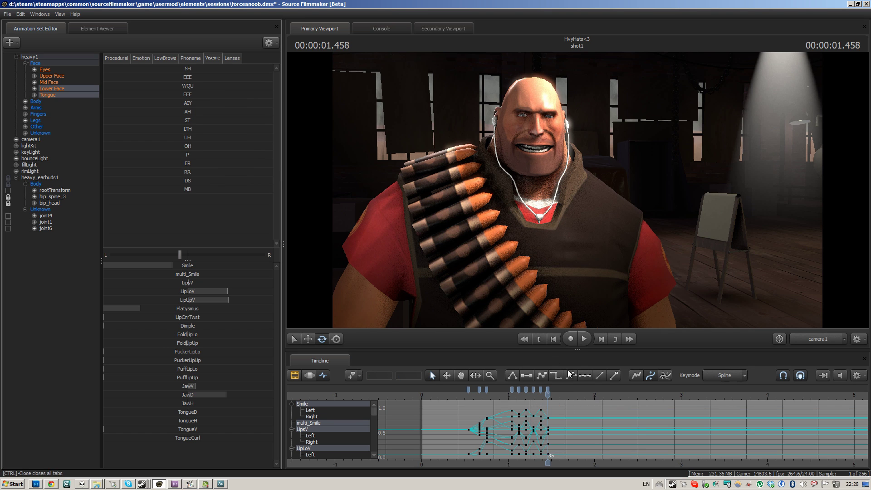
Key the WQU viseme on the Heavy's mouth at frame 37 and deselect the key.
{"action": "left_click_drag", "start_coordinate": [548, 395], "coordinate": [556, 395]}
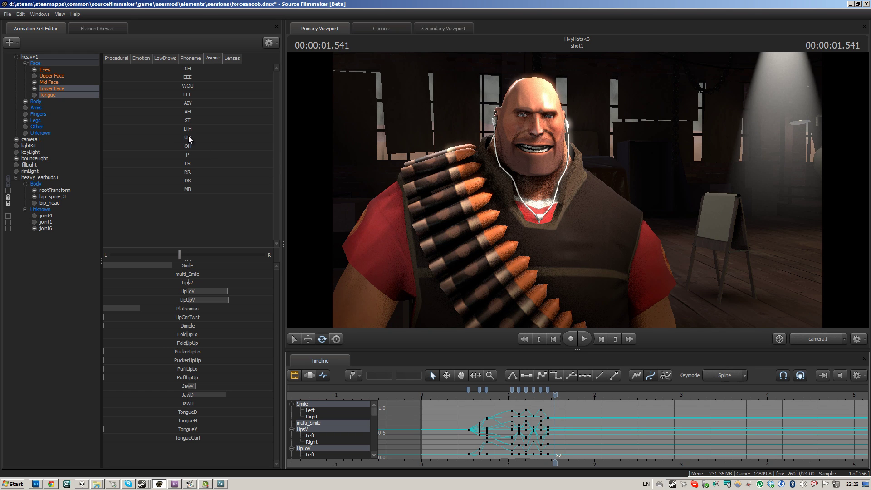
{"action": "left_click_drag", "start_coordinate": [187, 136], "coordinate": [94, 140]}
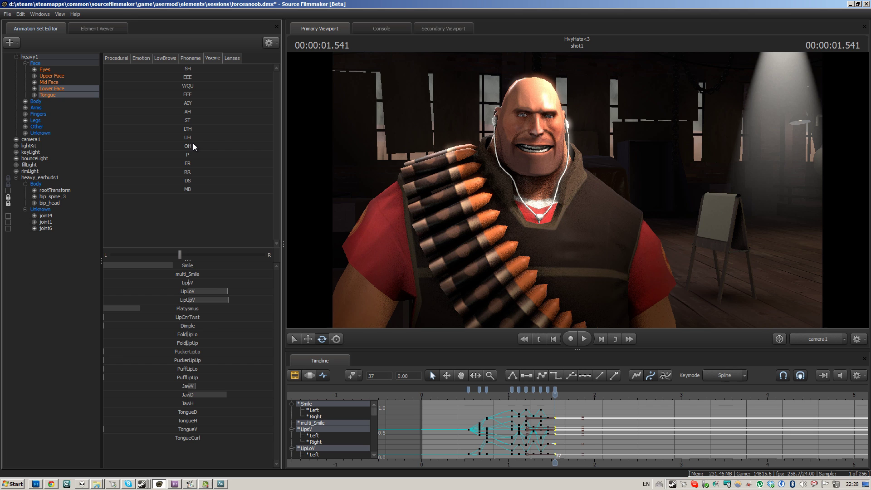
{"action": "left_click_drag", "start_coordinate": [196, 85], "coordinate": [246, 86]}
{"action": "left_click", "coordinate": [598, 410]}
Key the DS viseme at frame 40 and the FFF viseme at frame 42, deselecting each key when done.
{"action": "left_click_drag", "start_coordinate": [548, 399], "coordinate": [567, 408]}
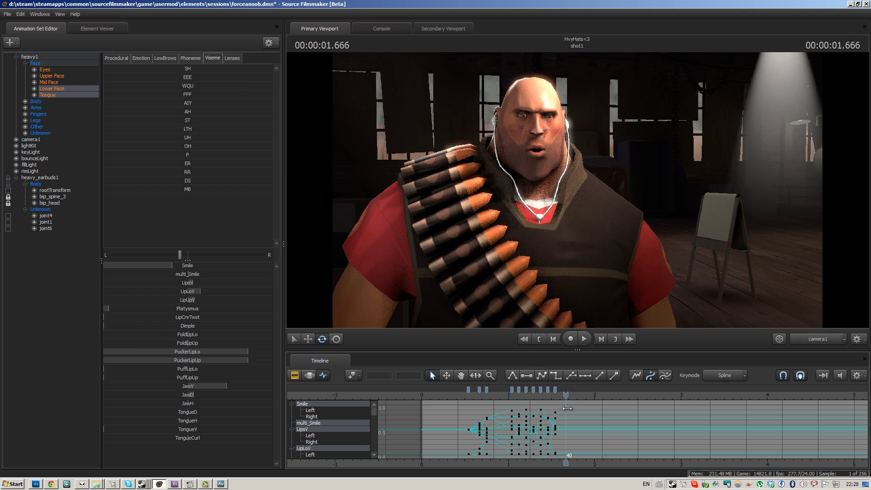
{"action": "left_click_drag", "start_coordinate": [244, 181], "coordinate": [262, 180]}
{"action": "left_click", "coordinate": [620, 405]}
{"action": "left_click_drag", "start_coordinate": [562, 391], "coordinate": [575, 406]}
{"action": "key", "text": "Left"}
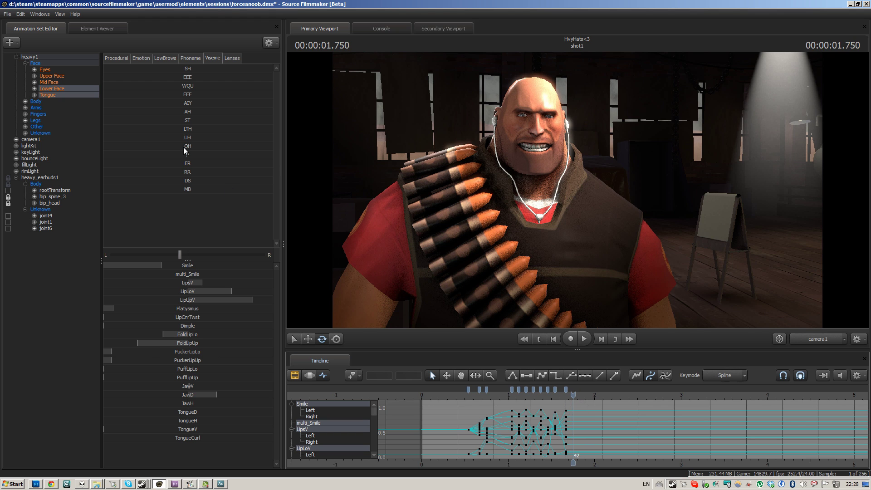
{"action": "left_click", "coordinate": [261, 96]}
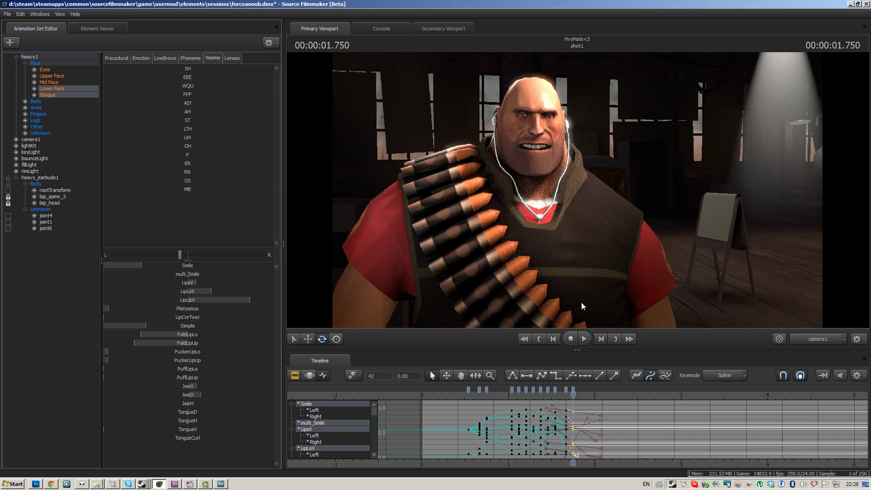
{"action": "left_click", "coordinate": [644, 410]}
Key the OH viseme at frame 44 and a blend of the ER and RR visemes at frame 47.
{"action": "left_click_drag", "start_coordinate": [573, 398], "coordinate": [581, 397]}
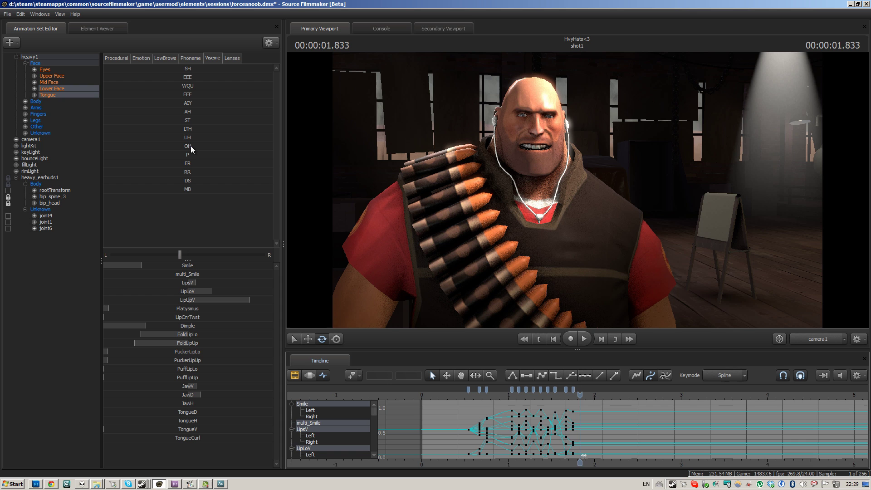
{"action": "left_click_drag", "start_coordinate": [235, 147], "coordinate": [329, 147]}
{"action": "left_click_drag", "start_coordinate": [578, 393], "coordinate": [590, 397]}
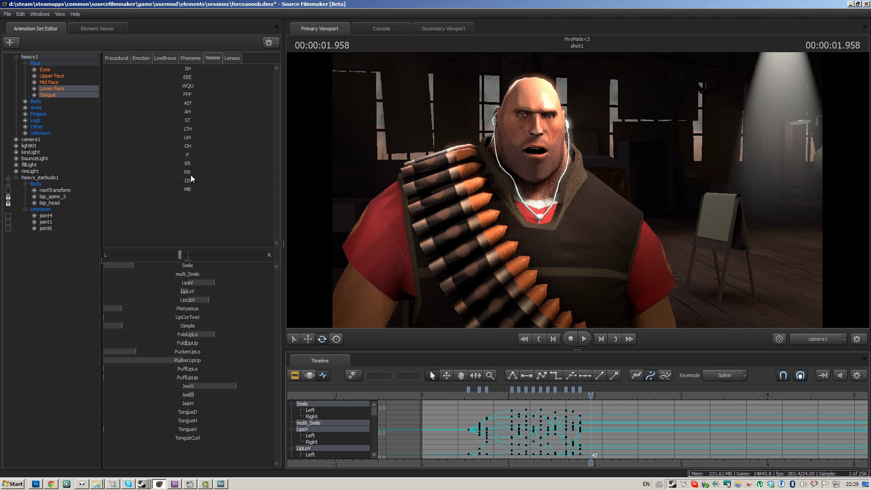
{"action": "left_click_drag", "start_coordinate": [264, 165], "coordinate": [275, 175]}
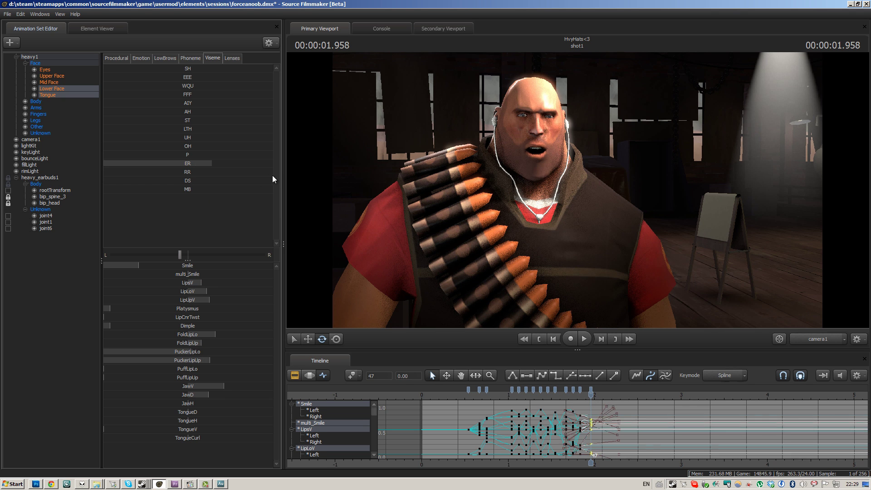
{"action": "left_click_drag", "start_coordinate": [188, 172], "coordinate": [308, 174]}
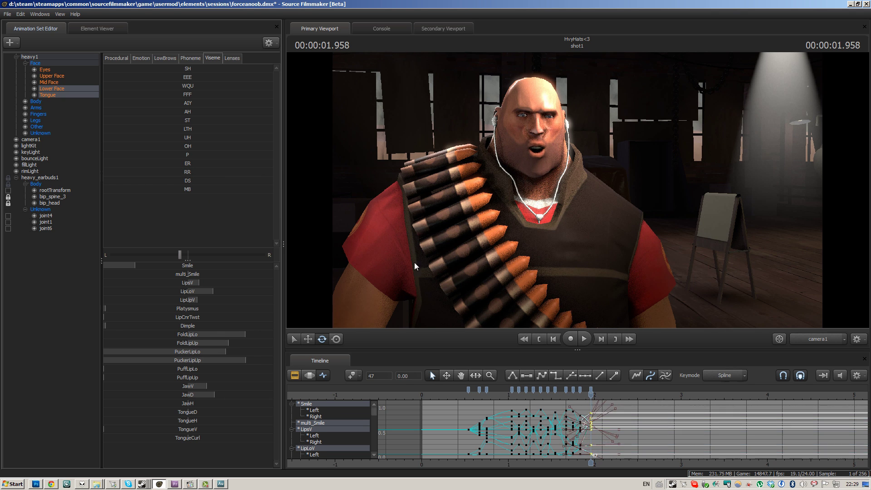
Key the EEE viseme at frame 50 and blend in the WQU viseme at frame 53.
{"action": "left_click_drag", "start_coordinate": [592, 394], "coordinate": [601, 398]}
{"action": "left_click_drag", "start_coordinate": [197, 76], "coordinate": [257, 77]}
{"action": "left_click_drag", "start_coordinate": [603, 397], "coordinate": [613, 399]}
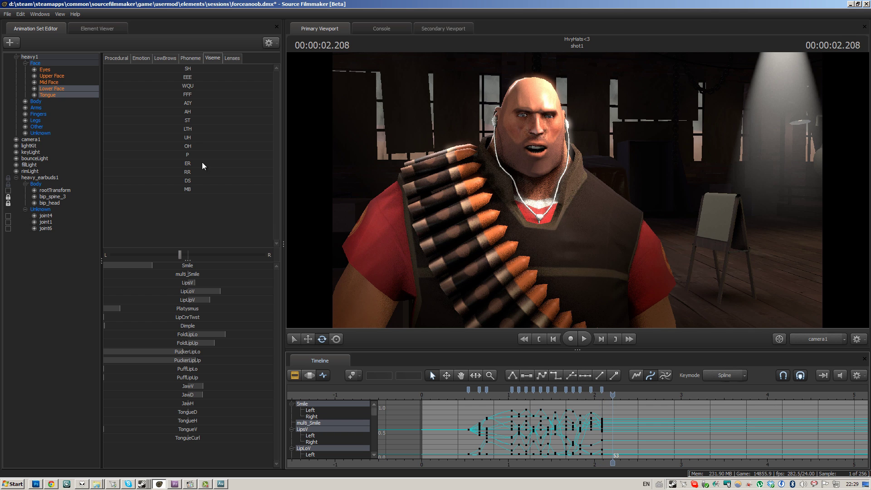
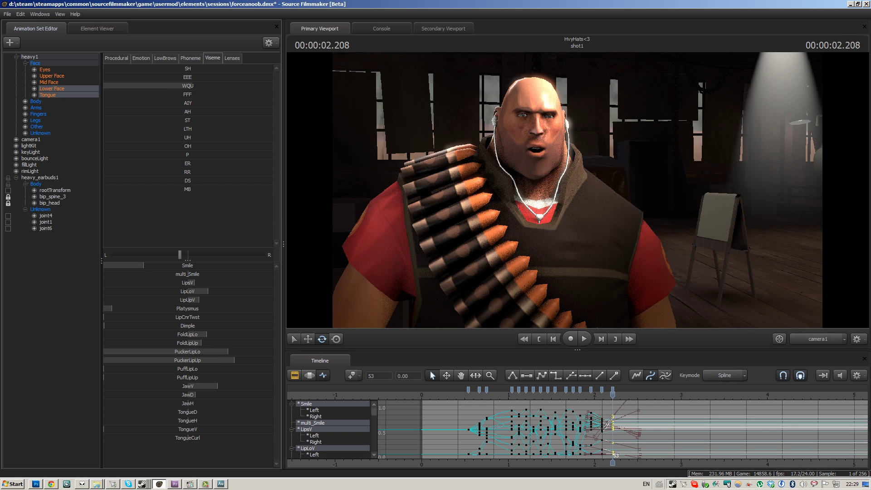
Relax the mouth partway toward the procedural Default pose at frame 58 and shift that key to frame 59.
{"action": "left_click_drag", "start_coordinate": [613, 394], "coordinate": [631, 423]}
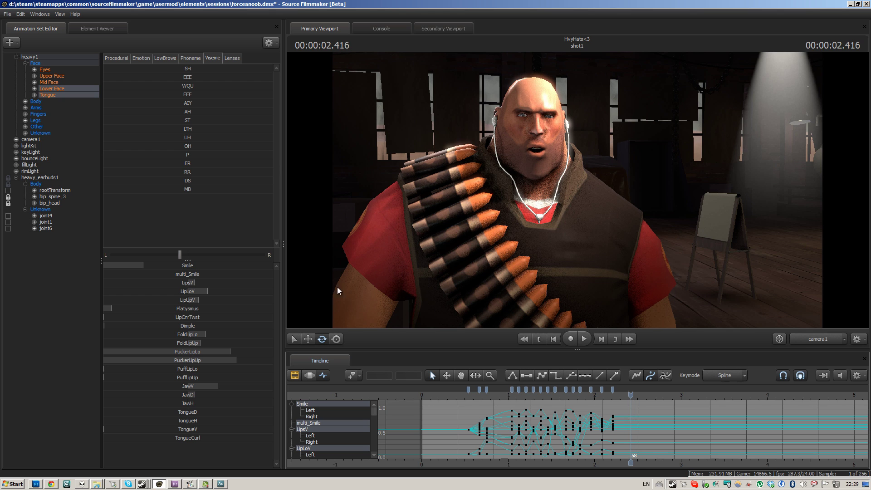
{"action": "left_click", "coordinate": [128, 61]}
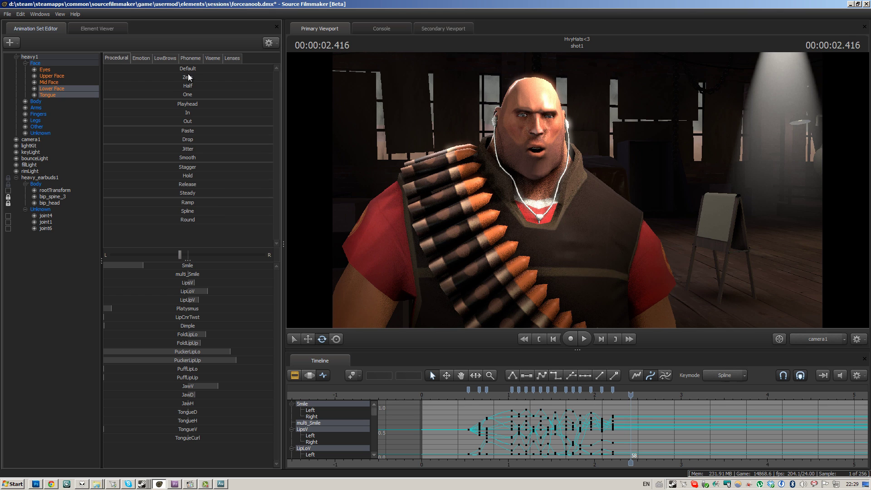
{"action": "left_click_drag", "start_coordinate": [179, 69], "coordinate": [254, 70]}
{"action": "left_click_drag", "start_coordinate": [180, 69], "coordinate": [189, 69]}
{"action": "left_click", "coordinate": [634, 396]}
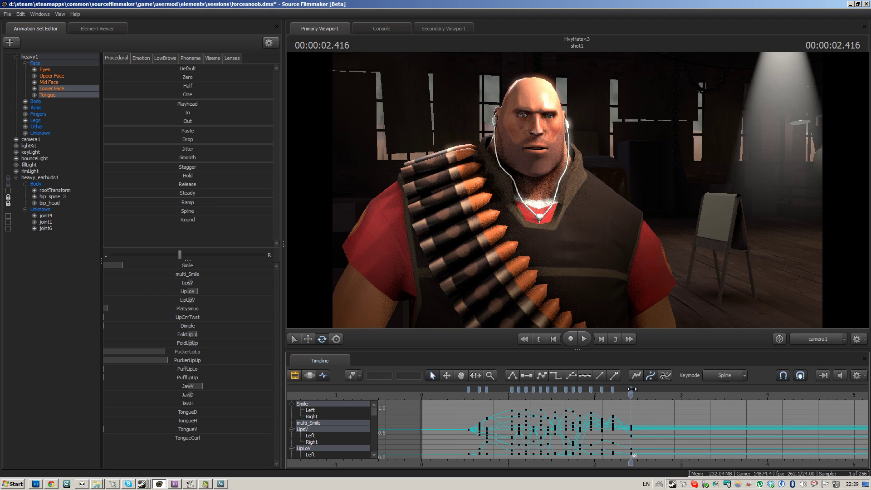
{"action": "left_click", "coordinate": [631, 389]}
Return to the Viseme presets and key the EEE and AH visemes across frames 61 and 62.
{"action": "left_click_drag", "start_coordinate": [634, 394], "coordinate": [641, 396]}
{"action": "left_click", "coordinate": [661, 408]}
{"action": "left_click", "coordinate": [212, 58]}
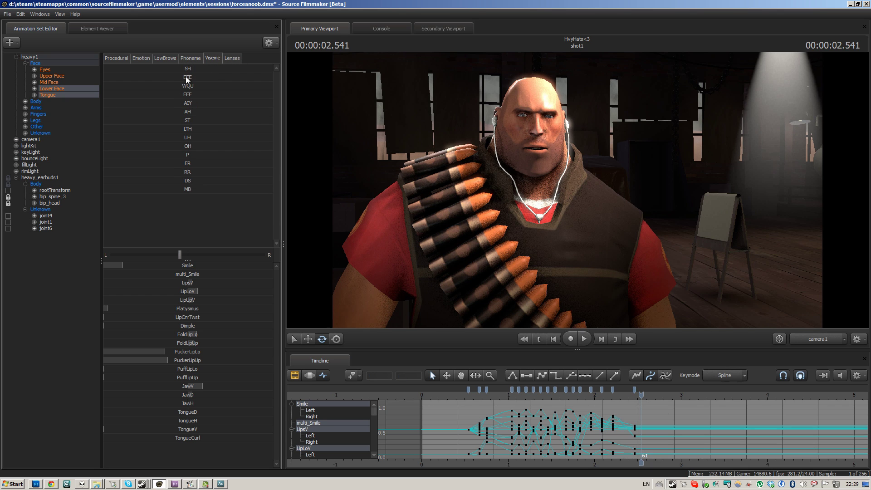
{"action": "left_click_drag", "start_coordinate": [184, 110], "coordinate": [248, 110]}
{"action": "left_click_drag", "start_coordinate": [641, 396], "coordinate": [645, 396]}
{"action": "left_click", "coordinate": [657, 408]}
{"action": "left_click_drag", "start_coordinate": [184, 77], "coordinate": [223, 77]}
Blend in the ST viseme at frame 64 and shift that key to frame 65.
{"action": "left_click_drag", "start_coordinate": [645, 396], "coordinate": [654, 398]}
{"action": "left_click", "coordinate": [191, 129]}
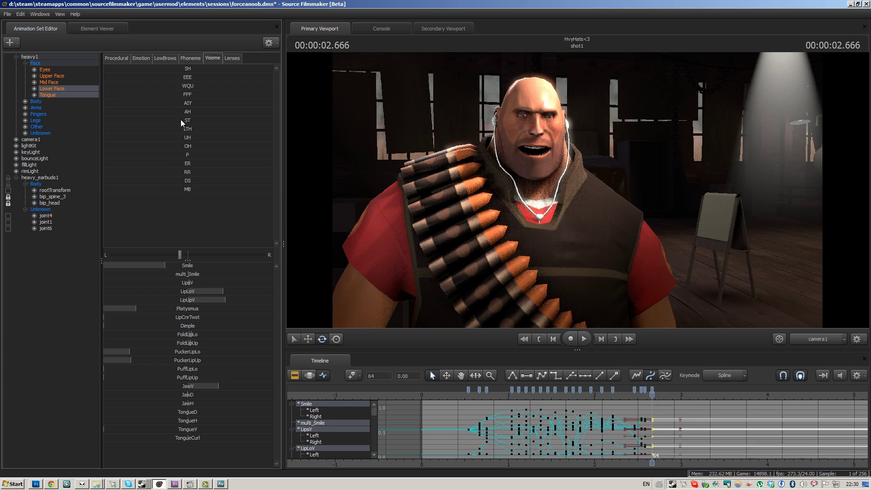
{"action": "left_click_drag", "start_coordinate": [222, 119], "coordinate": [245, 120]}
{"action": "left_click_drag", "start_coordinate": [653, 394], "coordinate": [666, 394]}
{"action": "left_click", "coordinate": [660, 406]}
{"action": "left_click_drag", "start_coordinate": [651, 390], "coordinate": [653, 390]}
Undo the UH blend made on the still selected frame 65 key, deselect it, and blend UH in at frame 67.
{"action": "left_click_drag", "start_coordinate": [235, 137], "coordinate": [249, 137]}
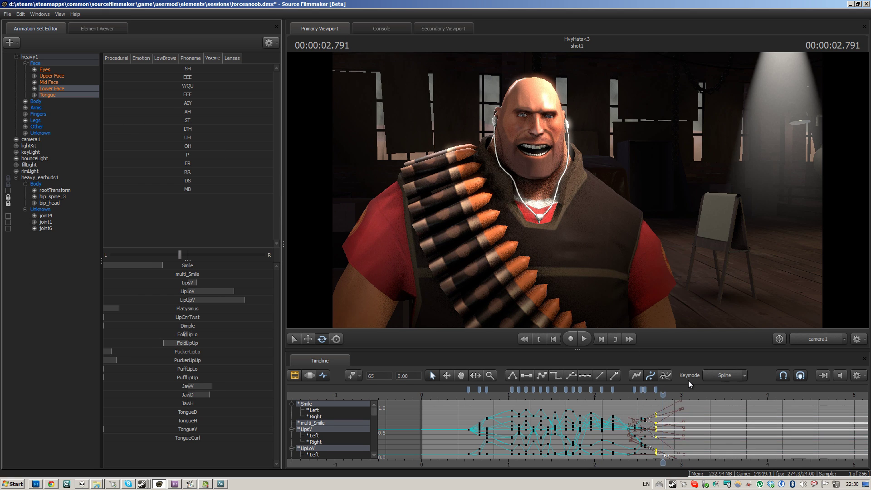
{"action": "key", "text": "ctrl+z"}
{"action": "left_click", "coordinate": [719, 406]}
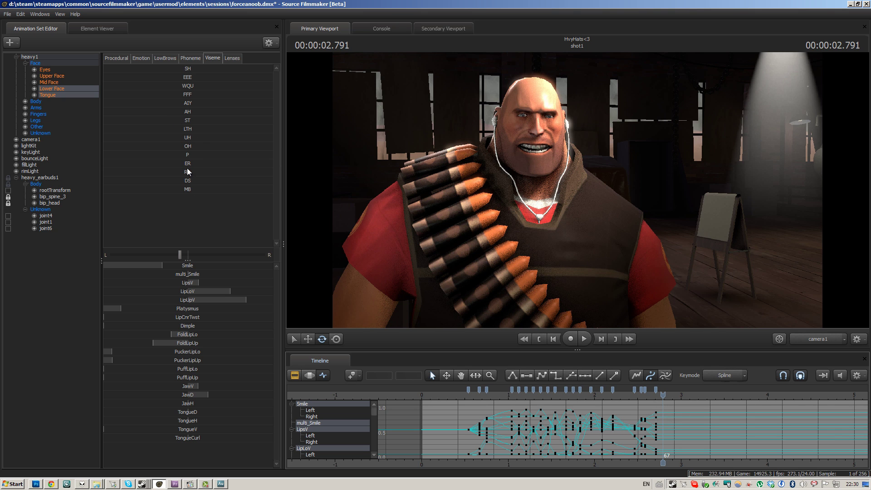
{"action": "left_click_drag", "start_coordinate": [215, 138], "coordinate": [251, 138]}
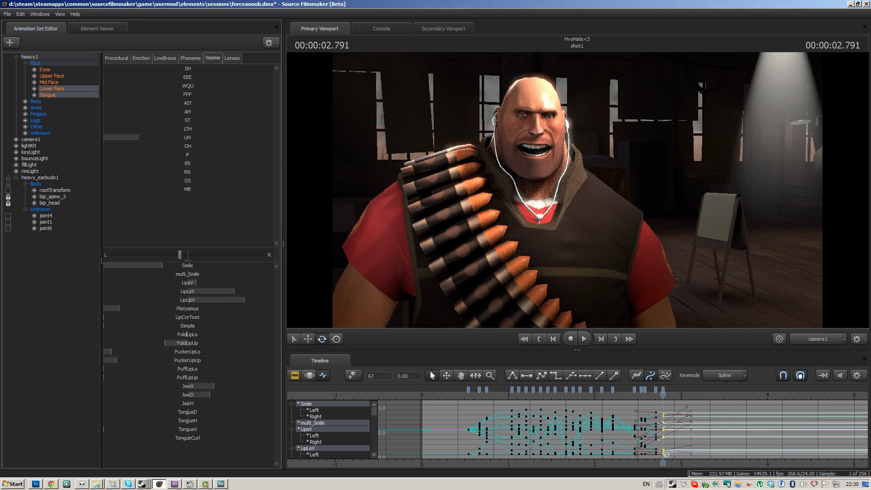
{"action": "left_click", "coordinate": [707, 407]}
Blend in a preset from further down the Phoneme presets at frame 70.
{"action": "left_click_drag", "start_coordinate": [664, 395], "coordinate": [666, 403]}
{"action": "left_click", "coordinate": [670, 394]}
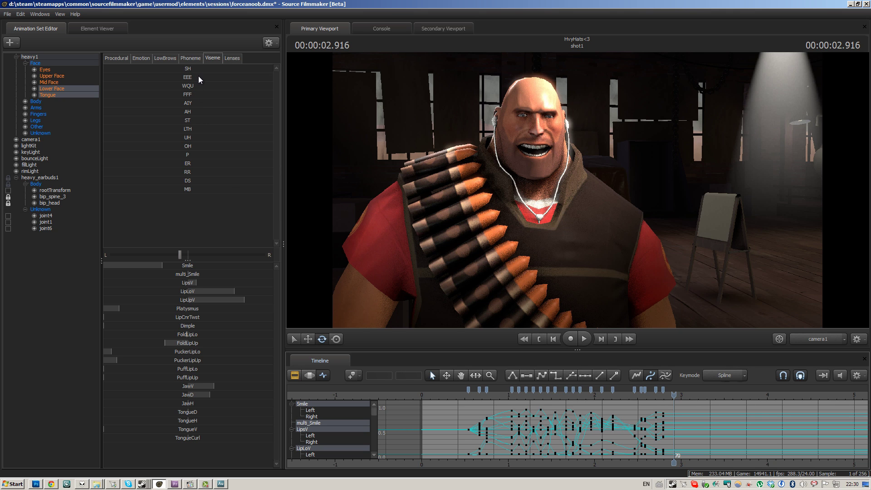
{"action": "left_click", "coordinate": [191, 58]}
{"action": "left_click_drag", "start_coordinate": [277, 97], "coordinate": [278, 175]}
{"action": "left_click_drag", "start_coordinate": [182, 155], "coordinate": [218, 155]}
Advance past frame 73, switch back to the Viseme presets, and key the ER viseme.
{"action": "left_click_drag", "start_coordinate": [674, 396], "coordinate": [684, 403]}
{"action": "left_click_drag", "start_coordinate": [277, 175], "coordinate": [276, 69]}
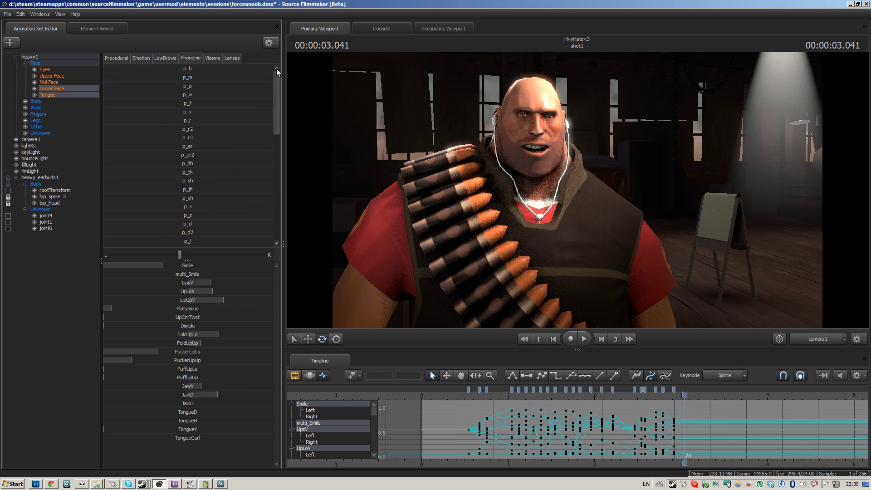
{"action": "left_click", "coordinate": [213, 58]}
{"action": "mouse_move", "coordinate": [684, 416]}
{"action": "left_mouse_down"}
{"action": "mouse_move", "coordinate": [704, 416]}
{"action": "mouse_move", "coordinate": [673, 416]}
{"action": "mouse_move", "coordinate": [692, 416]}
{"action": "left_mouse_up"}
{"action": "left_click_drag", "start_coordinate": [146, 162], "coordinate": [210, 162]}
Key the FFF, RR and DS visemes in turn up to frame 87 and advance the playhead to frame 89.
{"action": "left_click_drag", "start_coordinate": [692, 416], "coordinate": [707, 417]}
{"action": "left_click_drag", "start_coordinate": [148, 95], "coordinate": [211, 94]}
{"action": "left_click_drag", "start_coordinate": [706, 404], "coordinate": [729, 404]}
{"action": "left_click_drag", "start_coordinate": [148, 172], "coordinate": [200, 172]}
{"action": "left_click_drag", "start_coordinate": [724, 406], "coordinate": [735, 407]}
{"action": "left_click_drag", "start_coordinate": [148, 181], "coordinate": [211, 181]}
{"action": "left_click_drag", "start_coordinate": [735, 406], "coordinate": [742, 406]}
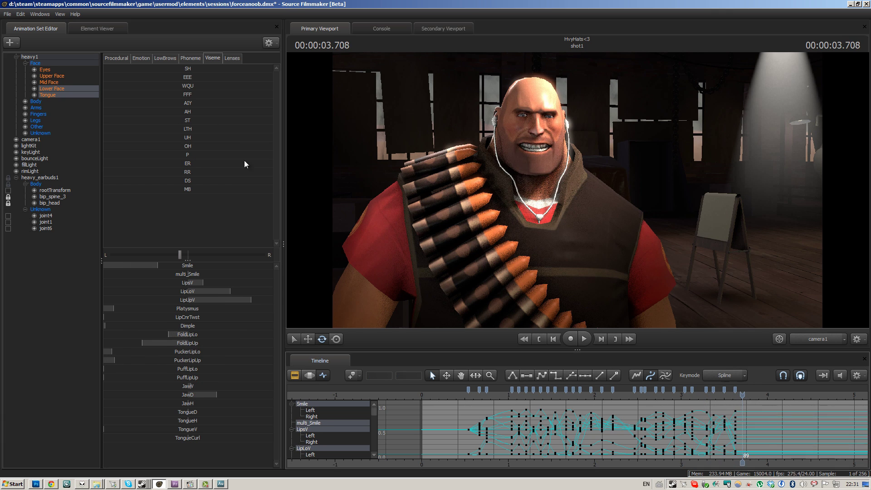
Blend in the AH viseme just past frame 87 and a preset from further down the Phoneme presets at frame 93.
{"action": "left_click_drag", "start_coordinate": [148, 110], "coordinate": [188, 110]}
{"action": "key", "text": "Right"}
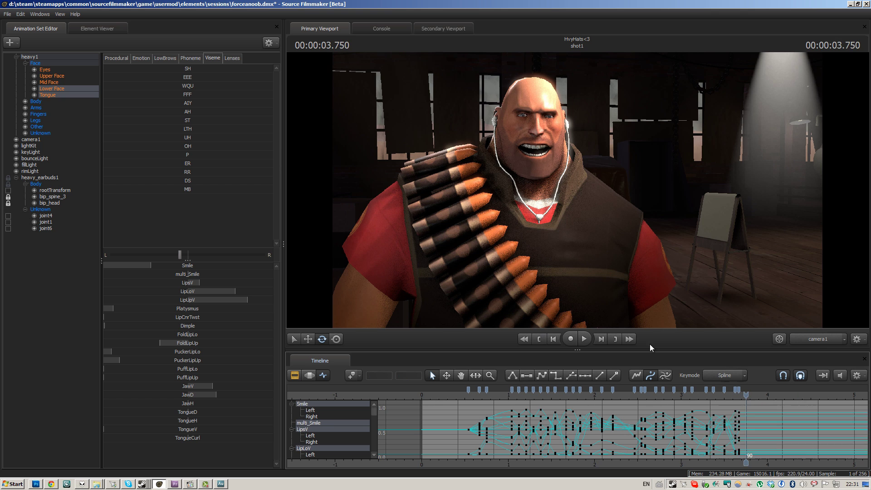
{"action": "key", "text": "Right"}
{"action": "key", "text": "Right"}
{"action": "key", "text": "Right"}
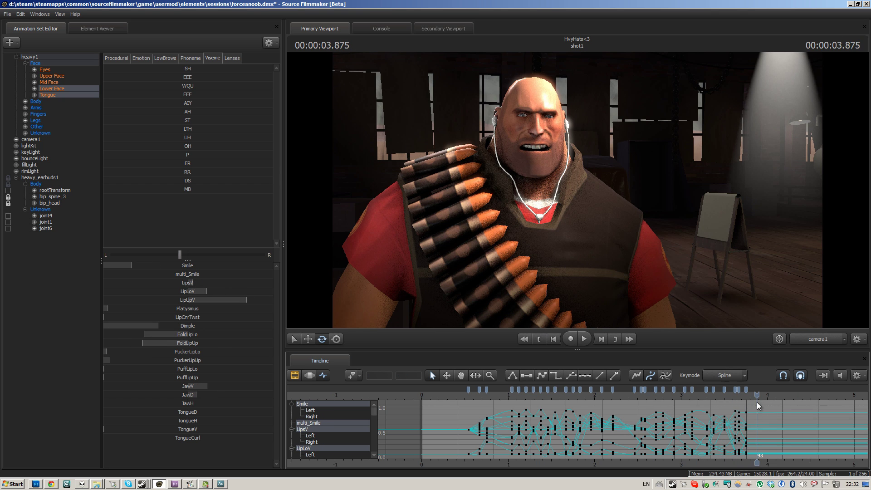
{"action": "left_click", "coordinate": [191, 58]}
{"action": "left_click_drag", "start_coordinate": [276, 129], "coordinate": [276, 175]}
{"action": "left_click_drag", "start_coordinate": [147, 172], "coordinate": [200, 172]}
Deselect the keys, advance to frame 95 and blend in the AIY viseme there.
{"action": "left_click", "coordinate": [793, 415]}
{"action": "key", "text": "Right"}
{"action": "key", "text": "Right"}
{"action": "left_click", "coordinate": [213, 58]}
{"action": "left_click_drag", "start_coordinate": [148, 104], "coordinate": [236, 105]}
Key a Phoneme preset at frame 100 and advance the playhead to frame 103.
{"action": "key", "text": "Right"}
{"action": "key", "text": "Right"}
{"action": "key", "text": "Right"}
{"action": "key", "text": "Right"}
{"action": "key", "text": "Right"}
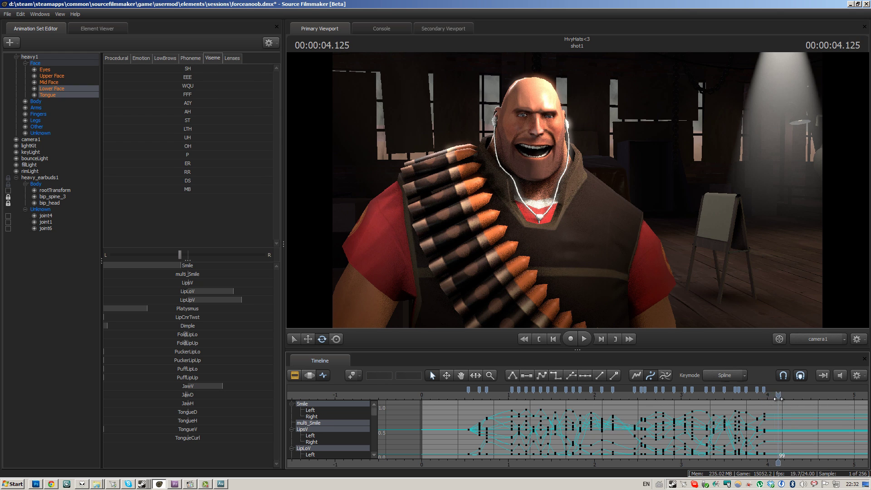
{"action": "left_click", "coordinate": [190, 58]}
{"action": "key", "text": "Right"}
{"action": "key", "text": "Right"}
{"action": "key", "text": "Right"}
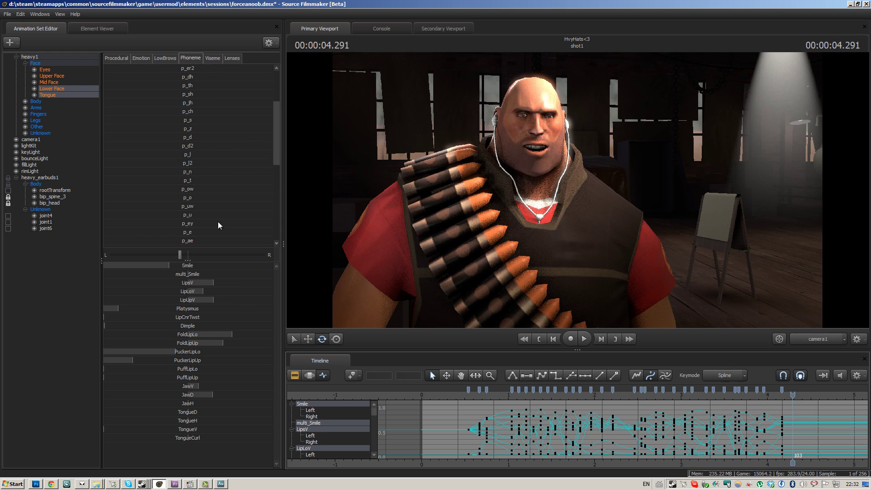
Key a viseme at frame 103, apply the Default preset at frame 112 to relax the mouth, and save the session.
{"action": "left_click", "coordinate": [212, 58]}
{"action": "key", "text": "Right"}
{"action": "key", "text": "Right"}
{"action": "key", "text": "Right"}
{"action": "key", "text": "Right"}
{"action": "key", "text": "Right"}
{"action": "key", "text": "Right"}
{"action": "key", "text": "Right"}
{"action": "key", "text": "Right"}
{"action": "key", "text": "Right"}
{"action": "left_click", "coordinate": [116, 57]}
{"action": "left_click", "coordinate": [188, 68]}
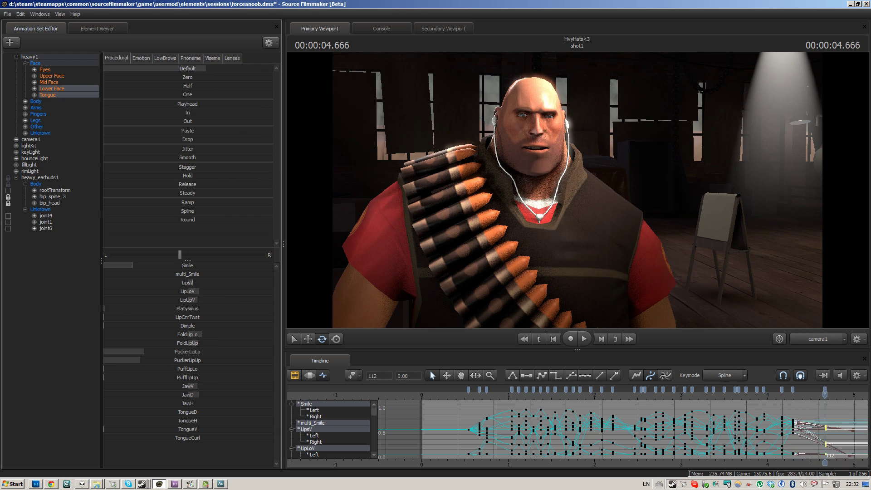
{"action": "left_click", "coordinate": [845, 405]}
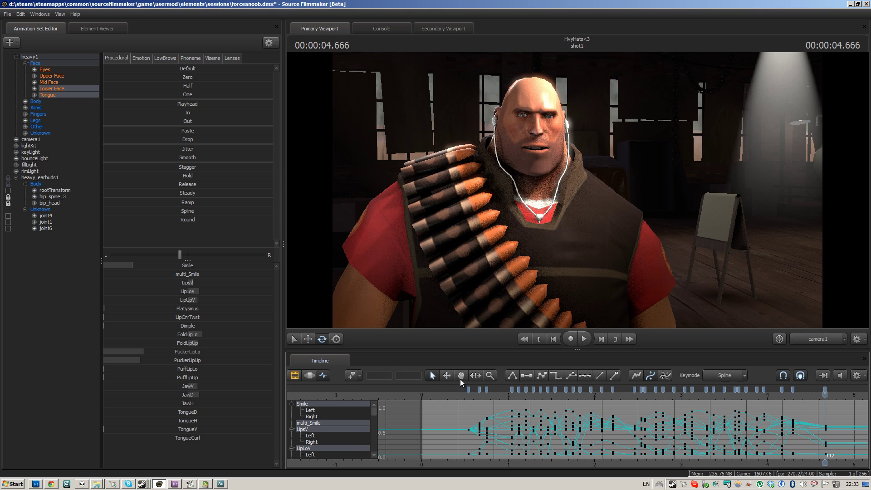
Play back the lip sync from the first mouth key to check its timing.
{"action": "left_click", "coordinate": [470, 395]}
{"action": "key", "text": "space"}
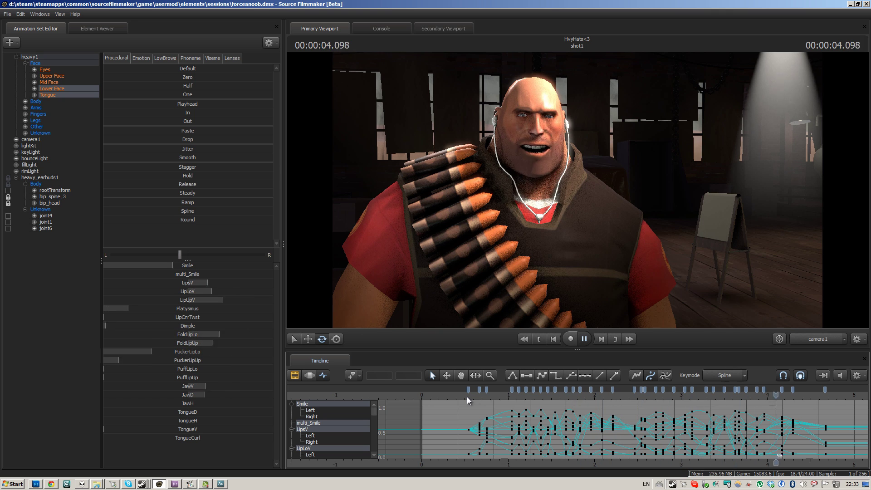
{"action": "left_click_drag", "start_coordinate": [467, 397], "coordinate": [511, 408]}
Touch up the smile on the frames around 27 and check the motion frame by frame up to frame 32.
{"action": "scroll", "coordinate": [518, 408], "scroll_direction": "up", "scroll_amount": 5}
{"action": "left_click", "coordinate": [519, 409]}
{"action": "key", "text": "Right"}
{"action": "key", "text": "Left"}
{"action": "left_click", "coordinate": [195, 271]}
{"action": "key", "text": "Left"}
{"action": "key", "text": "Right"}
{"action": "key", "text": "Right"}
{"action": "key", "text": "Right"}
{"action": "key", "text": "Right"}
{"action": "key", "text": "Right"}
{"action": "left_click_drag", "start_coordinate": [540, 399], "coordinate": [550, 407]}
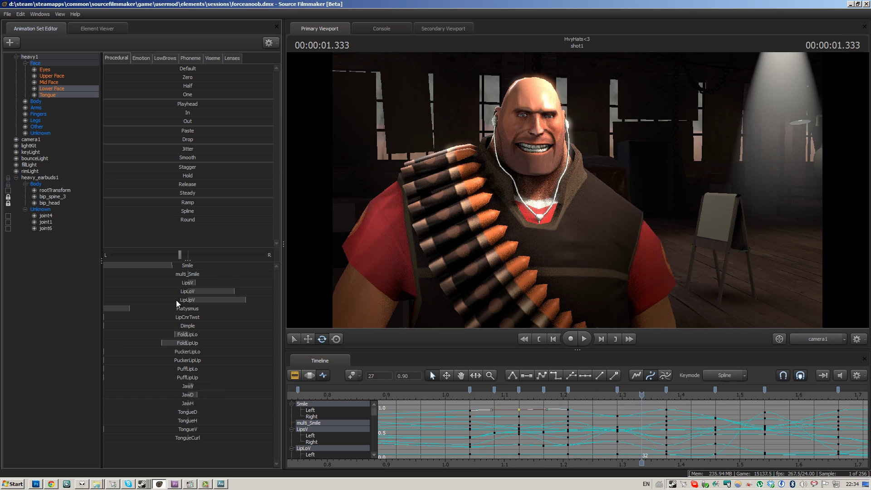
Lower JawV at frame 27 and JawD at frame 25, and play back the change.
{"action": "left_click_drag", "start_coordinate": [838, 414], "coordinate": [515, 413]}
{"action": "left_click_drag", "start_coordinate": [202, 386], "coordinate": [194, 386]}
{"action": "left_click_drag", "start_coordinate": [519, 396], "coordinate": [469, 396]}
{"action": "left_click_drag", "start_coordinate": [208, 393], "coordinate": [196, 391]}
{"action": "scroll", "coordinate": [558, 466], "scroll_direction": "down", "scroll_amount": 5}
{"action": "middle_click_drag", "start_coordinate": [780, 436], "coordinate": [514, 444]}
{"action": "scroll", "coordinate": [513, 444], "scroll_direction": "down", "scroll_amount": 5}
{"action": "key", "text": "space"}
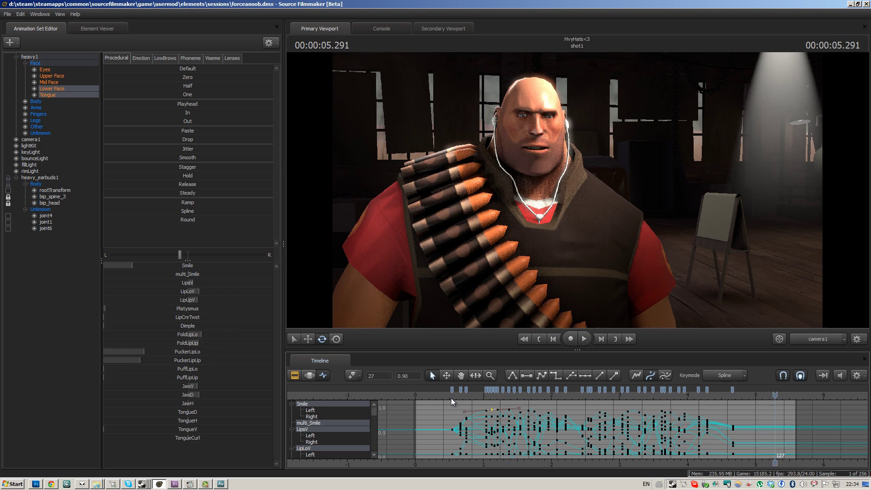
Raise the LipLoV and LipUpV sliders at frame 15 to open the lips more on the first word.
{"action": "left_click", "coordinate": [462, 399]}
{"action": "scroll", "coordinate": [462, 398], "scroll_direction": "up", "scroll_amount": 7}
{"action": "left_click_drag", "start_coordinate": [474, 396], "coordinate": [447, 390]}
{"action": "left_click_drag", "start_coordinate": [447, 395], "coordinate": [473, 390]}
{"action": "left_click_drag", "start_coordinate": [474, 396], "coordinate": [447, 395]}
{"action": "left_click_drag", "start_coordinate": [202, 291], "coordinate": [223, 291]}
{"action": "left_click_drag", "start_coordinate": [192, 283], "coordinate": [227, 300]}
Raise JawV at frames 16 and 23 to open the jaw wider.
{"action": "left_click_drag", "start_coordinate": [447, 396], "coordinate": [461, 396]}
{"action": "left_click_drag", "start_coordinate": [213, 386], "coordinate": [242, 386]}
{"action": "left_click_drag", "start_coordinate": [460, 396], "coordinate": [555, 395]}
{"action": "left_click_drag", "start_coordinate": [191, 386], "coordinate": [223, 386]}
Scrub through the rest of the voice line and play the lip sync back from near the start.
{"action": "left_click_drag", "start_coordinate": [555, 396], "coordinate": [852, 406]}
{"action": "scroll", "coordinate": [852, 406], "scroll_direction": "down", "scroll_amount": 3}
{"action": "middle_click_drag", "start_coordinate": [609, 467], "coordinate": [290, 454]}
{"action": "left_click_drag", "start_coordinate": [529, 399], "coordinate": [829, 456]}
{"action": "middle_click_drag", "start_coordinate": [829, 456], "coordinate": [501, 456]}
{"action": "left_click_drag", "start_coordinate": [502, 409], "coordinate": [811, 412]}
{"action": "scroll", "coordinate": [806, 414], "scroll_direction": "down", "scroll_amount": 3}
{"action": "scroll", "coordinate": [797, 417], "scroll_direction": "down", "scroll_amount": 3}
{"action": "left_click", "coordinate": [529, 394]}
{"action": "key", "text": "space"}
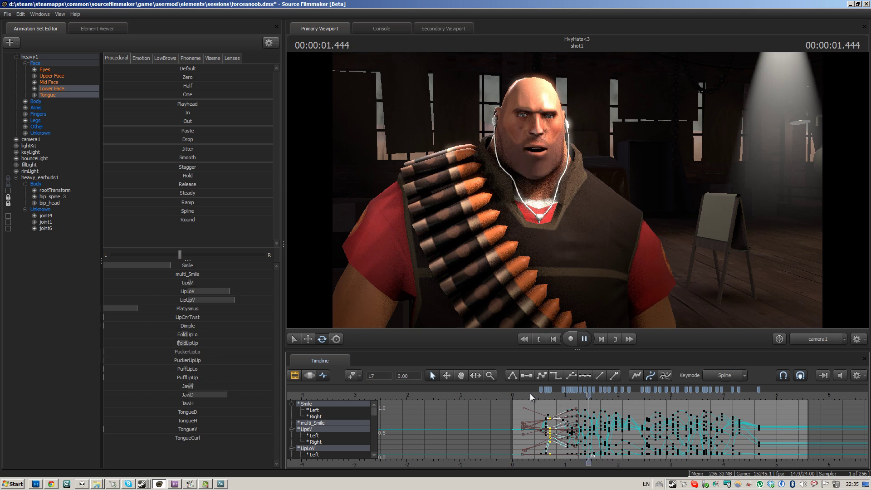
{"action": "key", "text": "space"}
Scrub between the first mouth key and the end to recheck the mouth shapes, deselect the keys, and replay the opening.
{"action": "left_click_drag", "start_coordinate": [530, 395], "coordinate": [541, 396]}
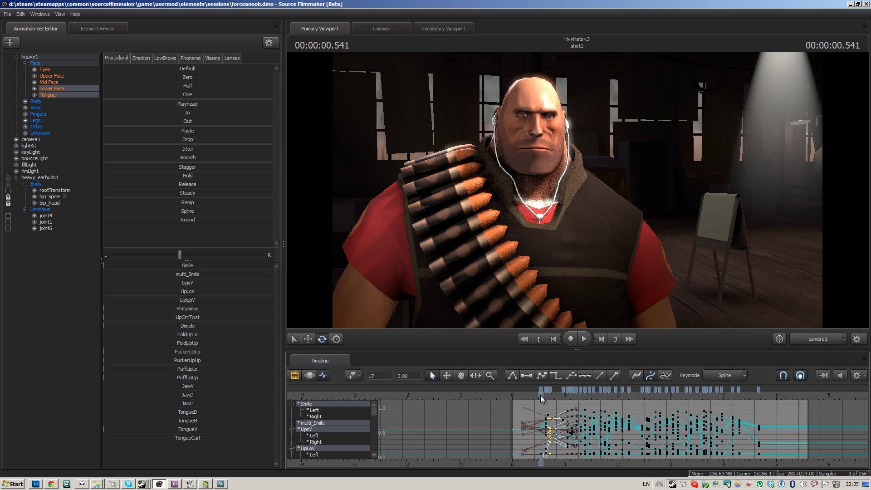
{"action": "left_click_drag", "start_coordinate": [541, 399], "coordinate": [762, 382]}
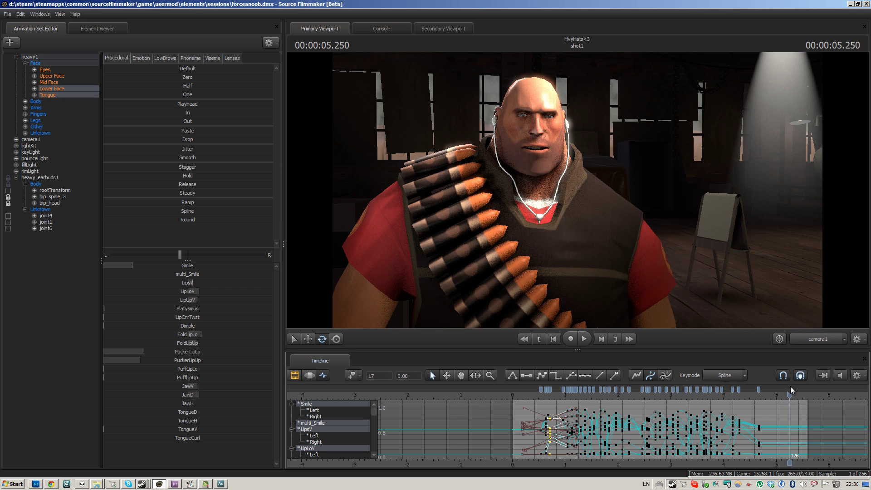
{"action": "left_click", "coordinate": [539, 396]}
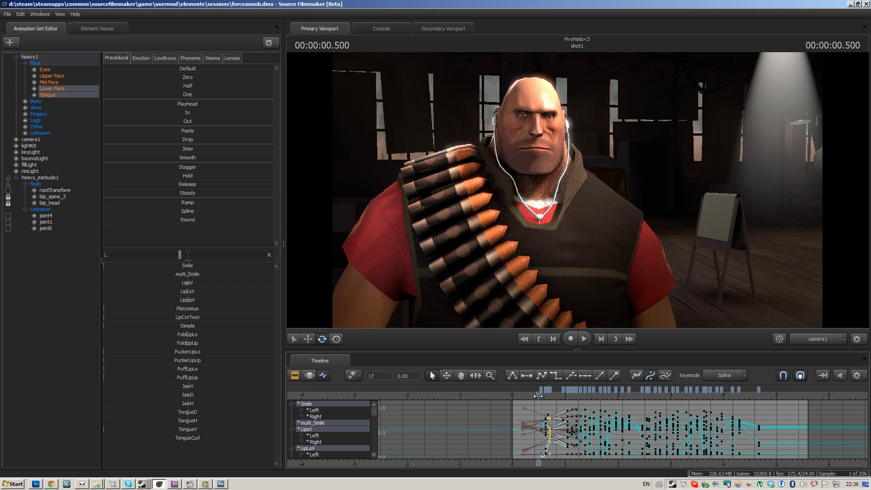
{"action": "left_click_drag", "start_coordinate": [542, 397], "coordinate": [640, 401]}
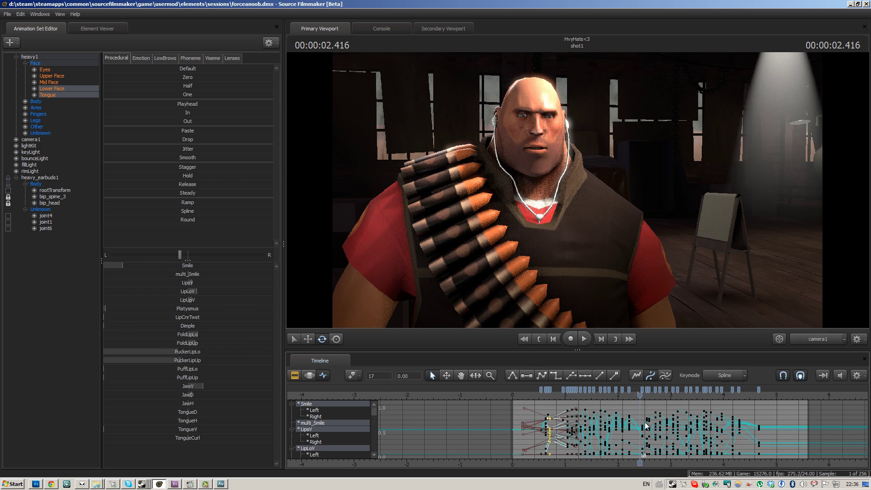
{"action": "scroll", "coordinate": [644, 422], "scroll_direction": "up", "scroll_amount": 5}
{"action": "middle_click_drag", "start_coordinate": [666, 462], "coordinate": [621, 463]}
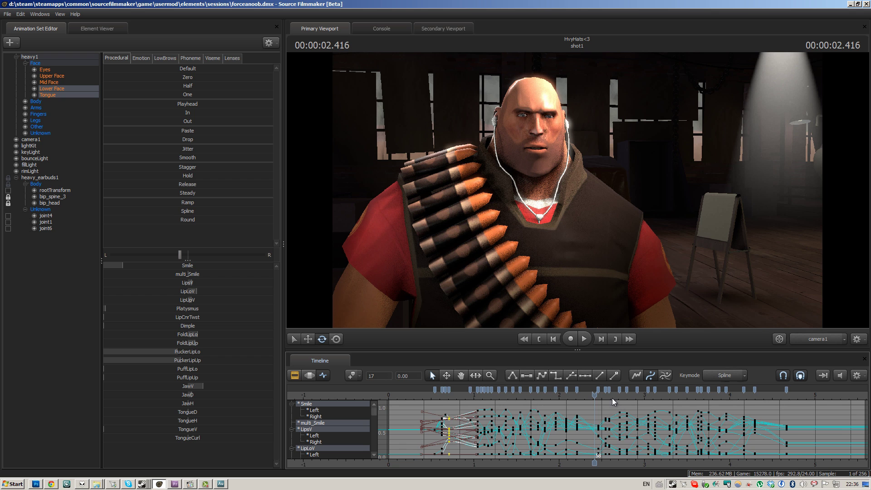
{"action": "left_click_drag", "start_coordinate": [599, 395], "coordinate": [409, 396]}
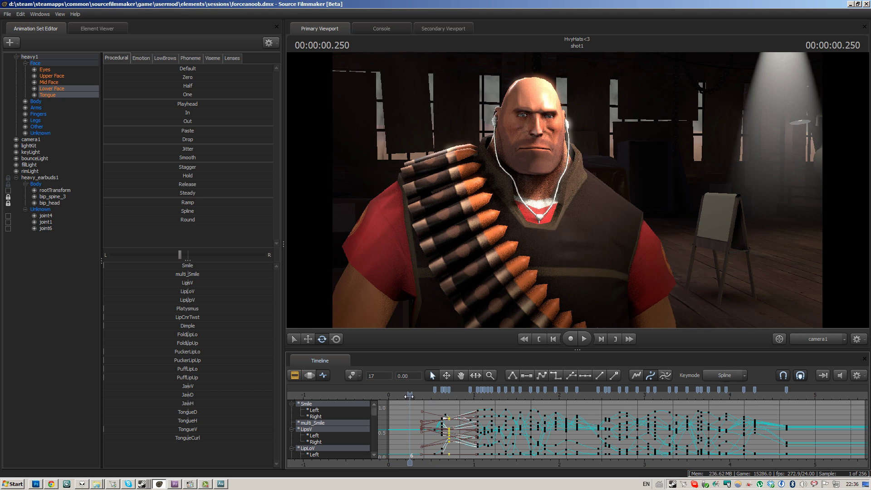
{"action": "left_click", "coordinate": [456, 408]}
{"action": "mouse_move", "coordinate": [412, 398]}
{"action": "left_mouse_down"}
{"action": "mouse_move", "coordinate": [500, 412]}
{"action": "mouse_move", "coordinate": [418, 413]}
{"action": "left_mouse_up"}
{"action": "key", "text": "space"}
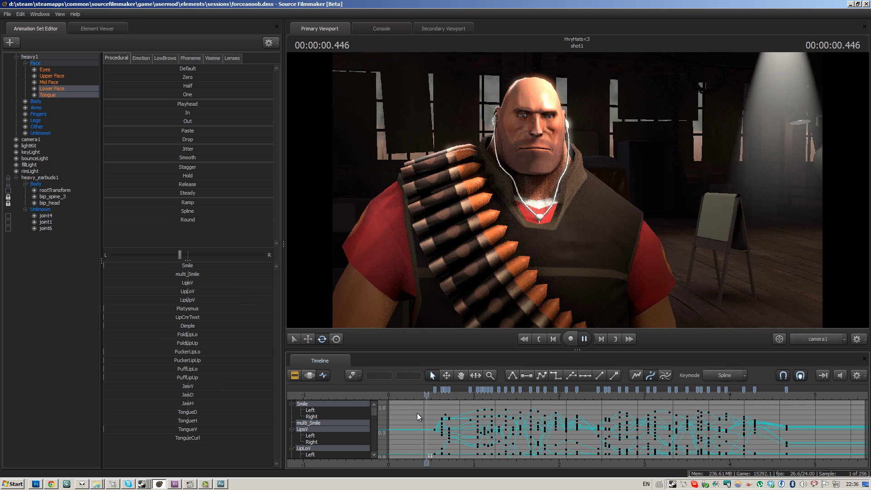
{"action": "key", "text": "space"}
{"action": "left_click", "coordinate": [430, 394]}
{"action": "scroll", "coordinate": [437, 404], "scroll_direction": "up", "scroll_amount": 5}
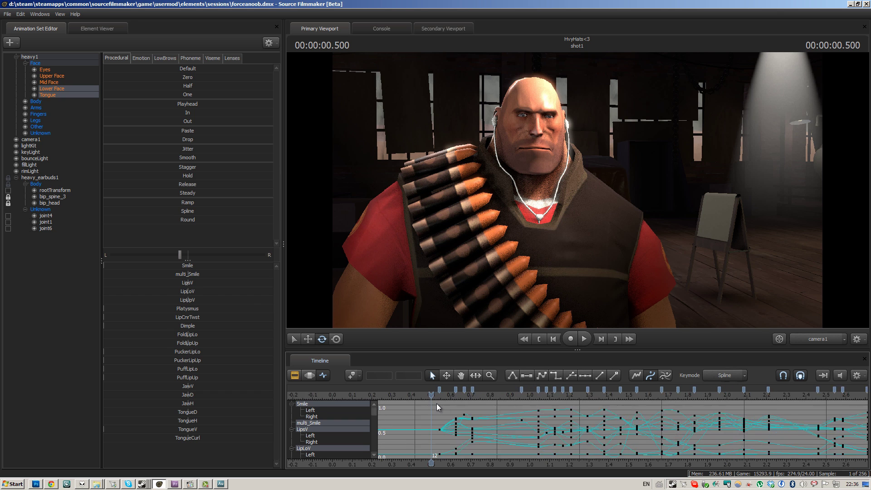
{"action": "mouse_move", "coordinate": [463, 400]}
{"action": "left_mouse_down"}
{"action": "mouse_move", "coordinate": [490, 397]}
{"action": "mouse_move", "coordinate": [479, 398]}
{"action": "mouse_move", "coordinate": [490, 389]}
{"action": "mouse_move", "coordinate": [489, 399]}
{"action": "left_mouse_up"}
{"action": "key", "text": "ctrl+z"}
{"action": "key", "text": "ctrl+z"}
Remove the lone JawV key at frame 16, next to the full set of keys at frame 17.
{"action": "scroll", "coordinate": [491, 414], "scroll_direction": "up", "scroll_amount": 5}
{"action": "left_click_drag", "start_coordinate": [603, 418], "coordinate": [604, 418]}
{"action": "left_click", "coordinate": [579, 414]}
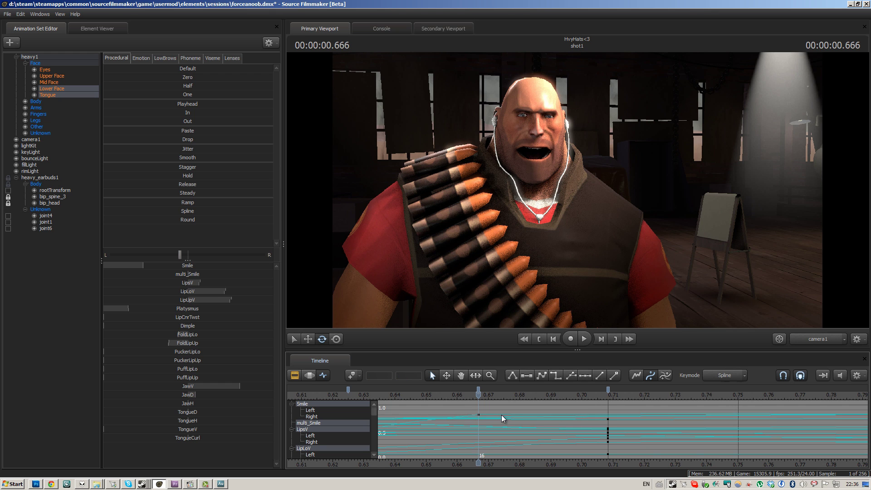
{"action": "left_click", "coordinate": [589, 391]}
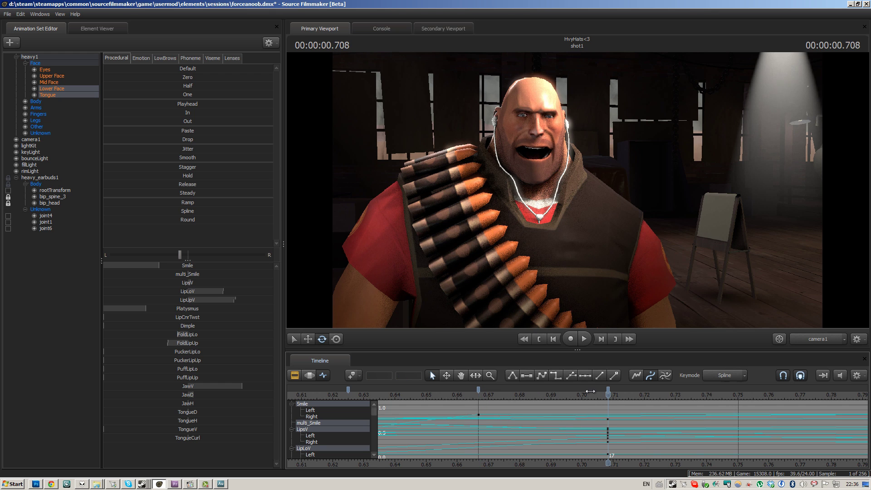
{"action": "left_click", "coordinate": [478, 389]}
Scrub onward past frame 29 and play the lip sync to review the corrected opening in context.
{"action": "left_click_drag", "start_coordinate": [527, 390], "coordinate": [823, 416]}
{"action": "scroll", "coordinate": [682, 427], "scroll_direction": "down", "scroll_amount": 5}
{"action": "left_click", "coordinate": [570, 396]}
{"action": "scroll", "coordinate": [750, 462], "scroll_direction": "down", "scroll_amount": 6}
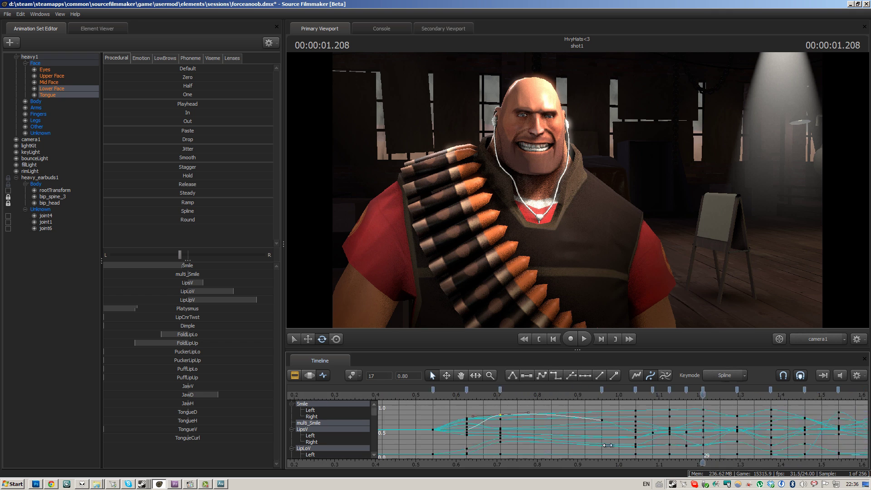
{"action": "middle_click_drag", "start_coordinate": [558, 439], "coordinate": [509, 435]}
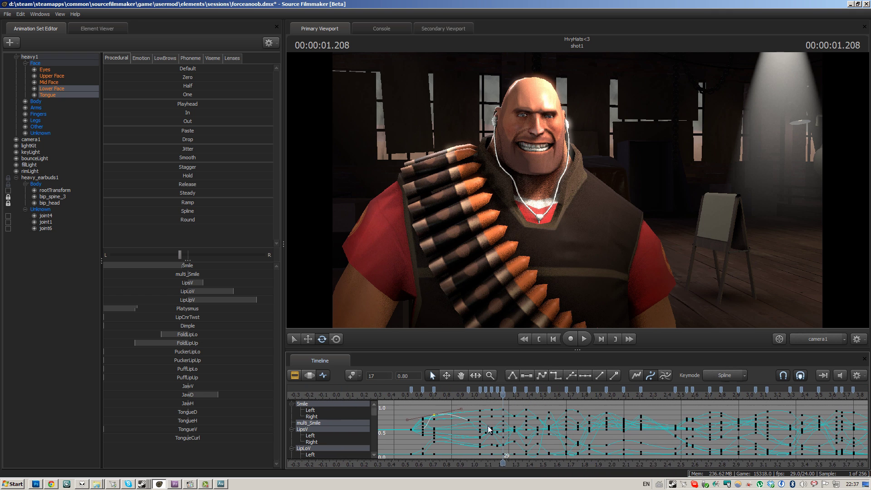
{"action": "key", "text": "space"}
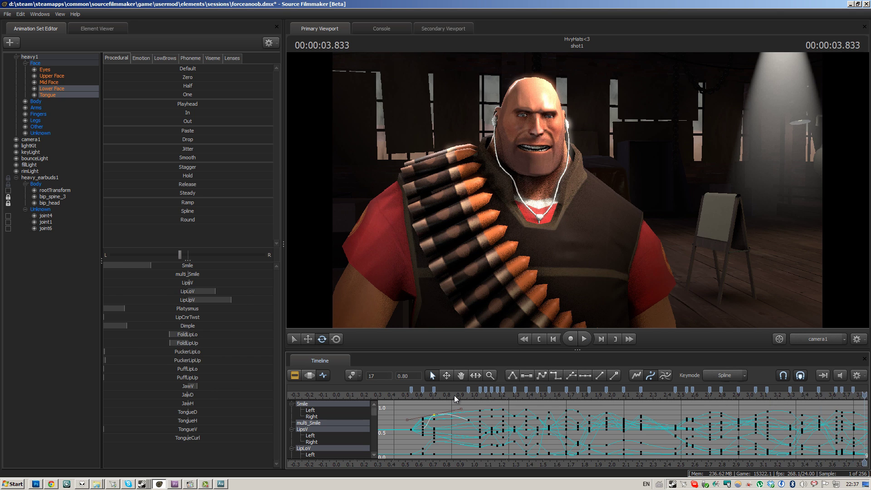
{"action": "scroll", "coordinate": [570, 453], "scroll_direction": "down", "scroll_amount": 5}
{"action": "middle_click_drag", "start_coordinate": [701, 431], "coordinate": [531, 429]}
Save the session, replay the lip sync, and add facial keys near the shot's start and at frame 133.
{"action": "key", "text": "ctrl+s"}
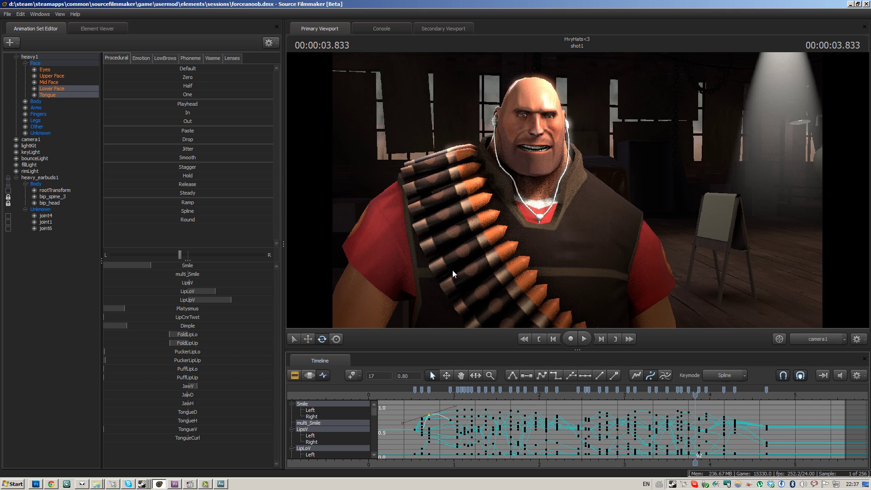
{"action": "key", "text": "space"}
{"action": "left_click", "coordinate": [378, 395]}
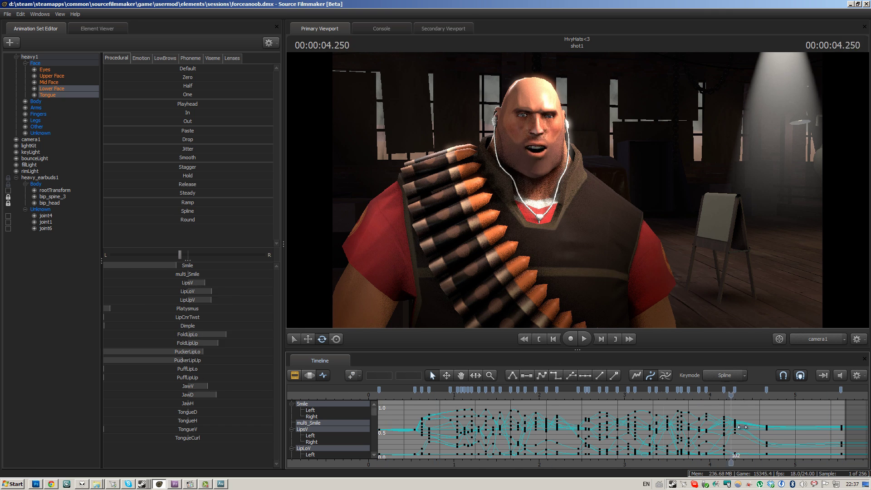
Open the movie export with its extra options, set Export to Movie and the resolution to 1080p.
{"action": "left_click", "coordinate": [7, 14]}
{"action": "mouse_move", "coordinate": [37, 116]}
{"action": "left_click", "coordinate": [79, 117]}
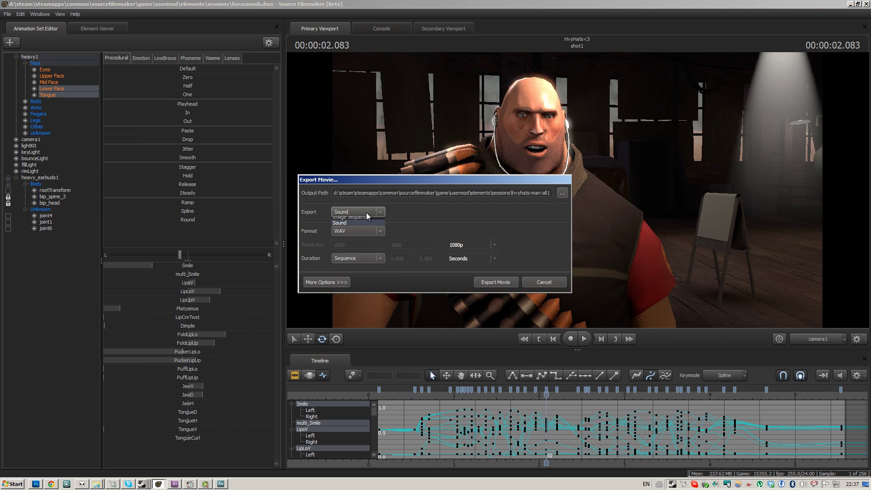
{"action": "left_click", "coordinate": [328, 281]}
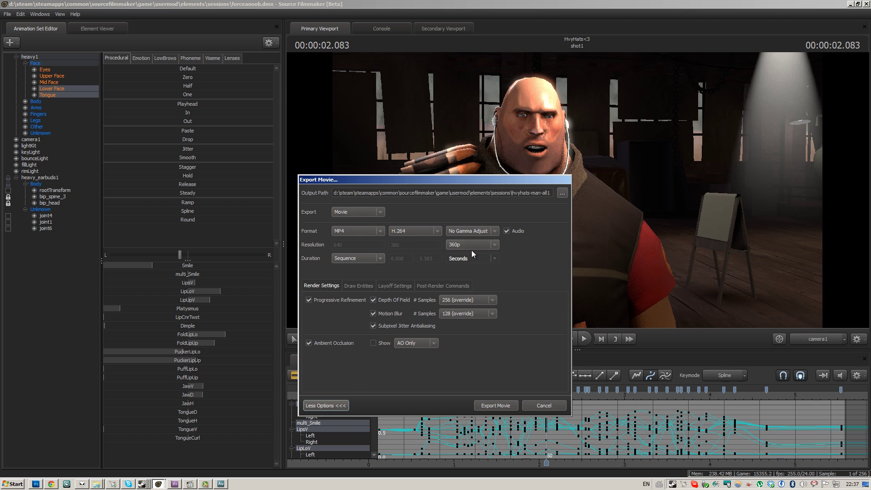
{"action": "left_click", "coordinate": [473, 247]}
{"action": "left_click", "coordinate": [473, 247]}
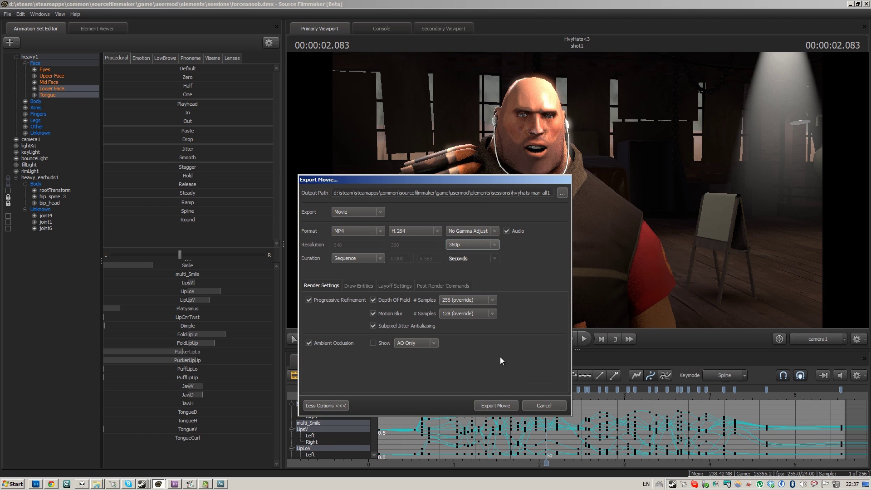
{"action": "left_click", "coordinate": [473, 244]}
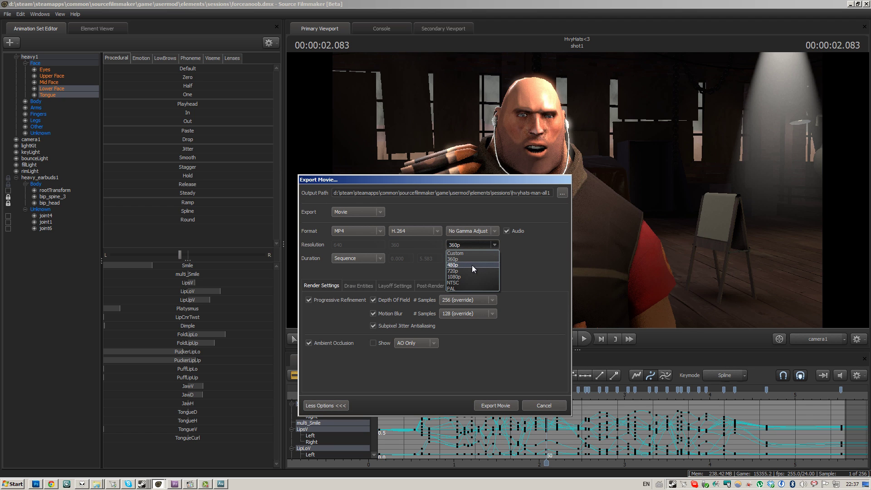
{"action": "left_click", "coordinate": [474, 276]}
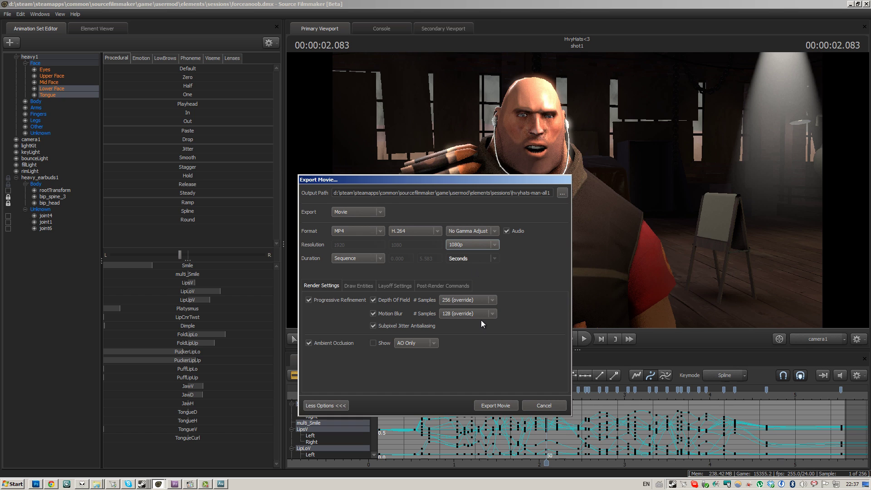
Override Depth Of Field and Motion Blur samples to 16 each, and start the export but decline overwriting the existing layoff.
{"action": "left_click", "coordinate": [491, 300]}
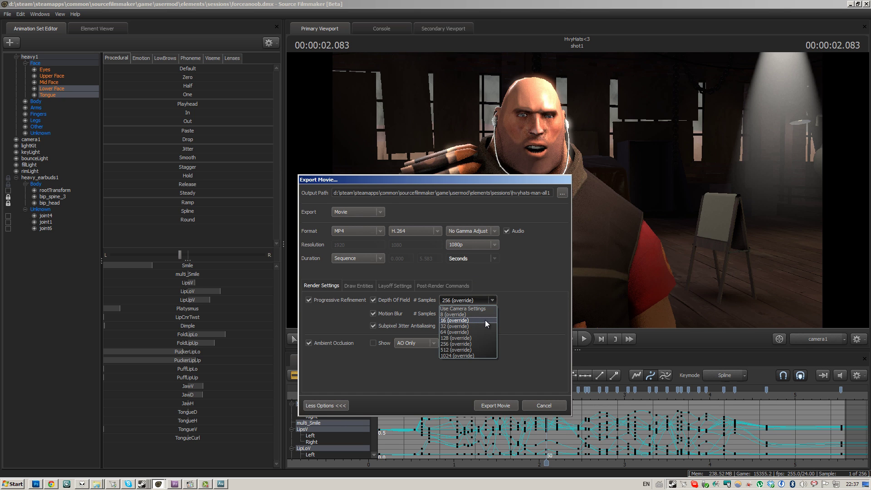
{"action": "left_click", "coordinate": [485, 320]}
{"action": "left_click", "coordinate": [483, 316]}
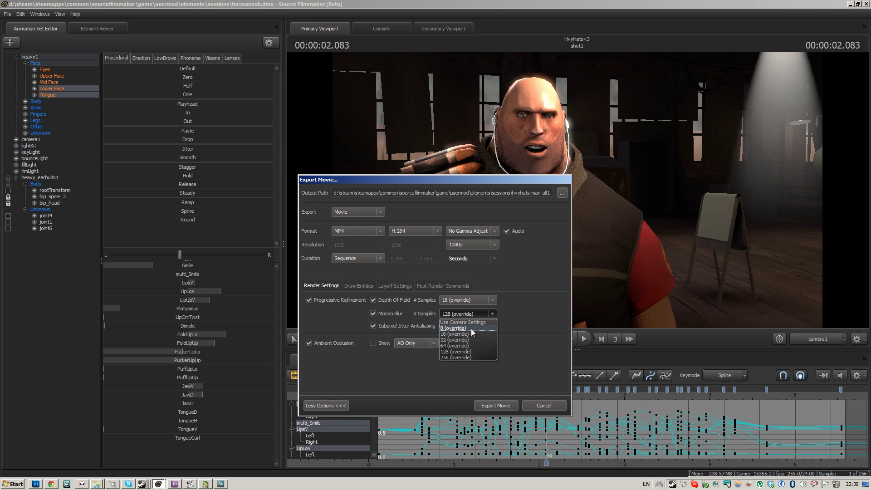
{"action": "left_click", "coordinate": [475, 334]}
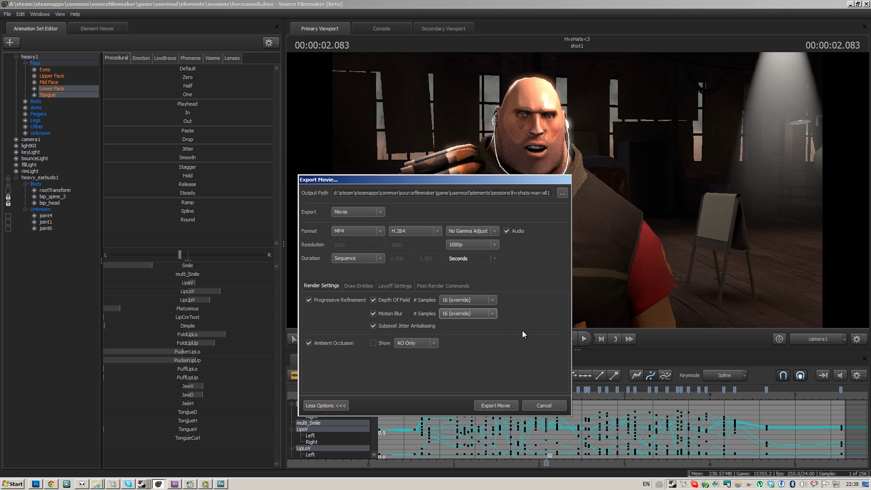
{"action": "left_click", "coordinate": [502, 405]}
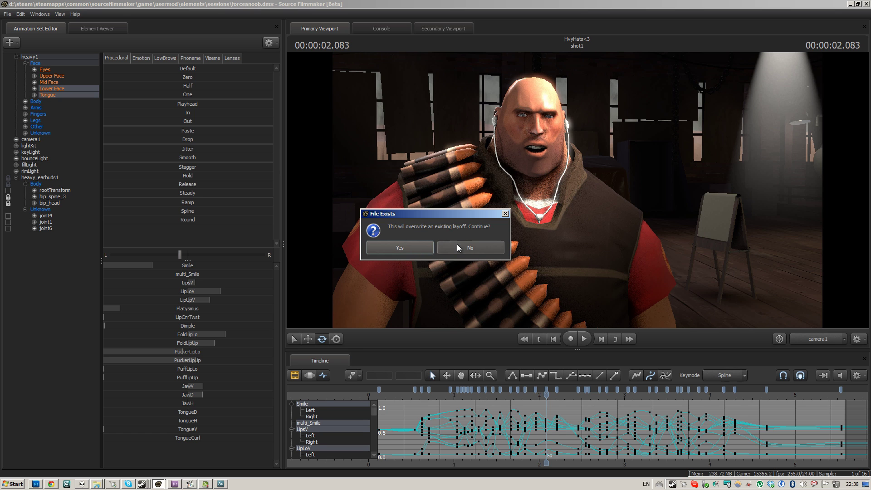
{"action": "left_click", "coordinate": [430, 246]}
Reopen the movie export, rename the output file da-dis-iz-gud, render it, and return to the normal editor layout.
{"action": "left_click", "coordinate": [7, 14]}
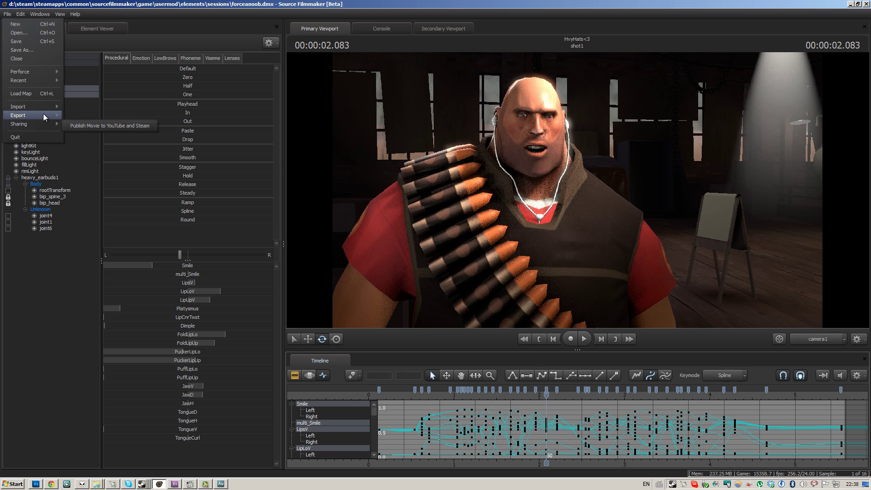
{"action": "mouse_move", "coordinate": [42, 114]}
{"action": "left_click", "coordinate": [80, 117]}
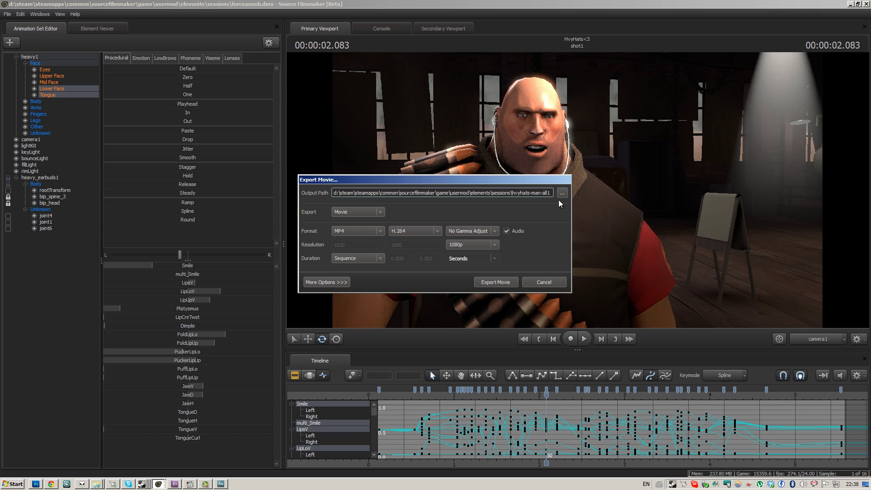
{"action": "left_click_drag", "start_coordinate": [513, 193], "coordinate": [640, 199]}
{"action": "key", "text": "BackSpace"}
{"action": "type", "text": "da-dis-iz-gud"}
{"action": "left_click", "coordinate": [490, 282]}
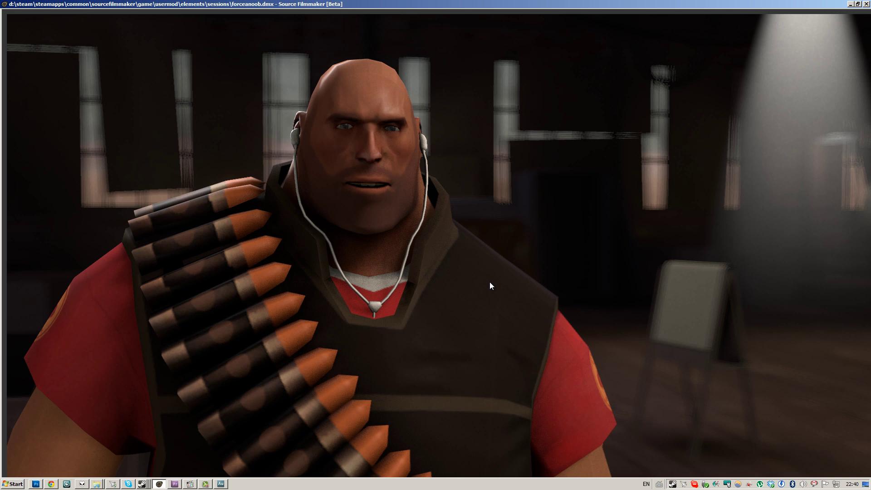
{"action": "key", "text": "F11"}
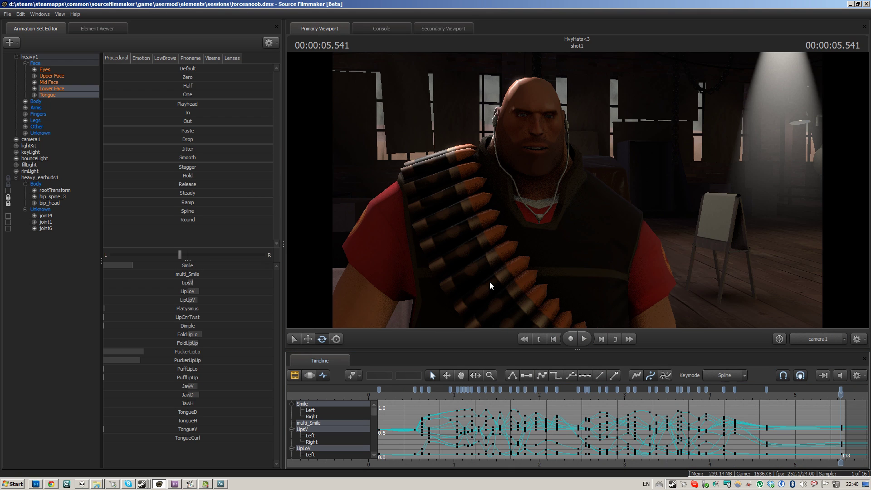